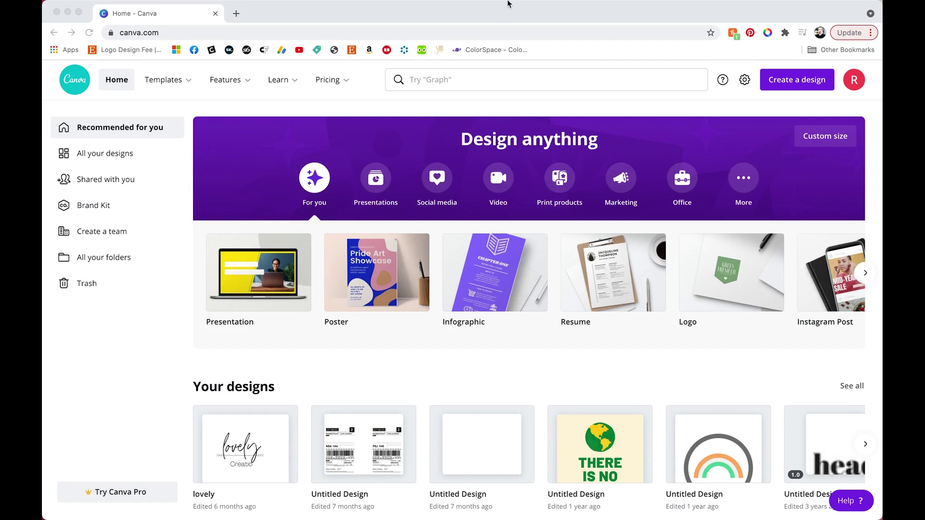
Start a new logo design and show all the Event Logo templates
{"action": "mouse_move", "coordinate": [507, 4]}
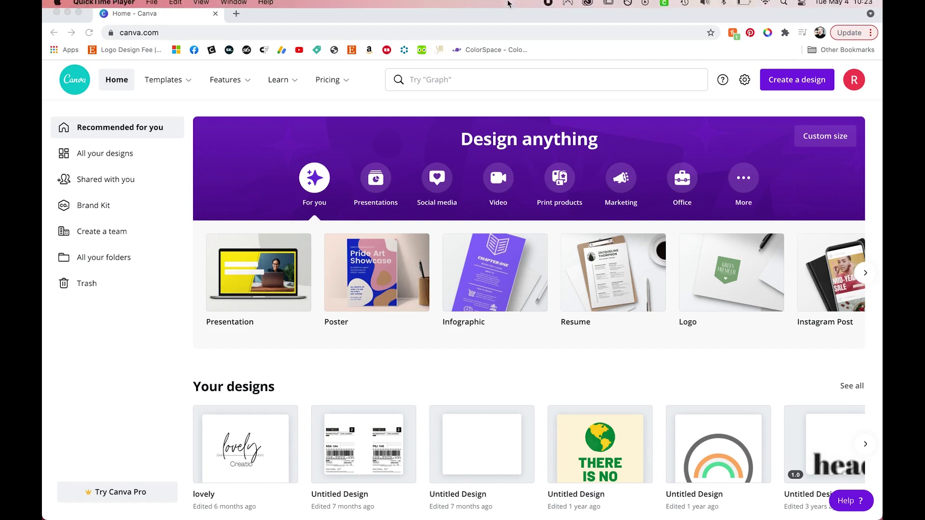
{"action": "left_click", "coordinate": [714, 285]}
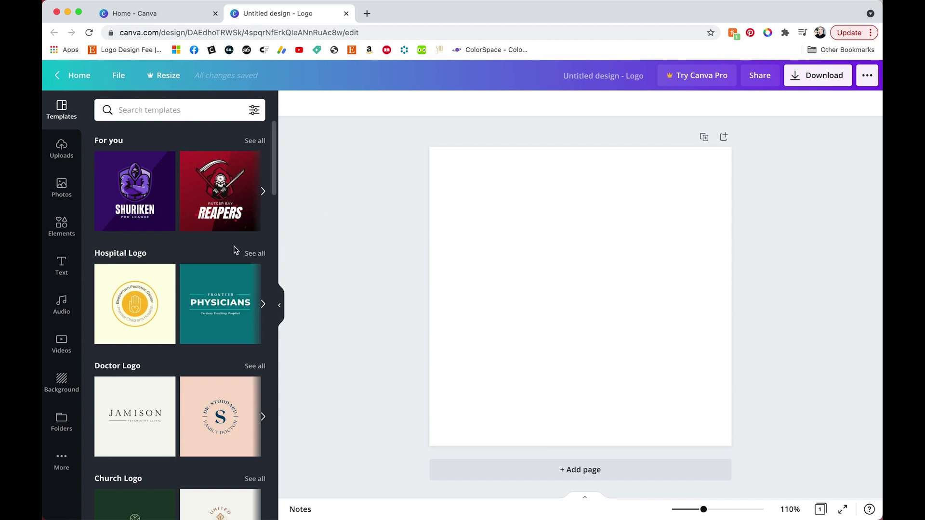
{"action": "scroll", "coordinate": [234, 248], "scroll_direction": "down", "scroll_amount": 2}
{"action": "scroll", "coordinate": [234, 249], "scroll_direction": "down", "scroll_amount": 2}
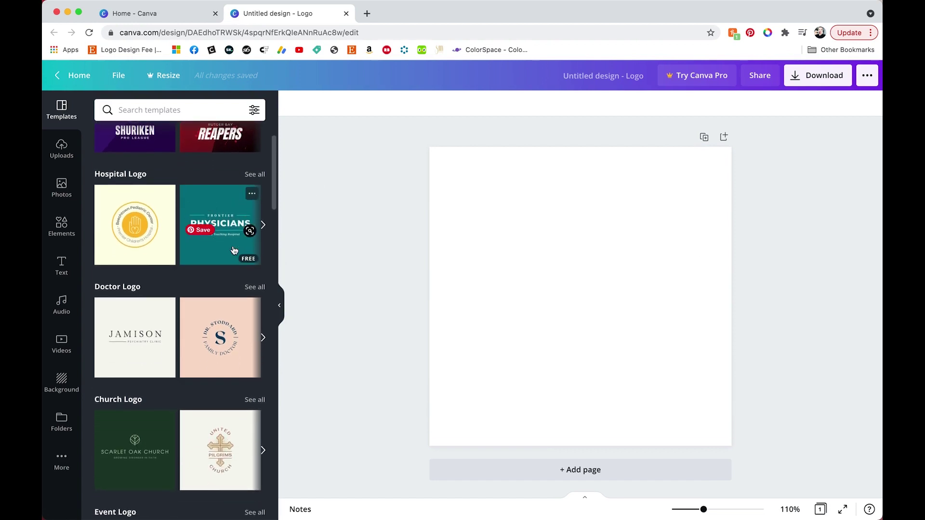
{"action": "scroll", "coordinate": [233, 249], "scroll_direction": "down", "scroll_amount": 5}
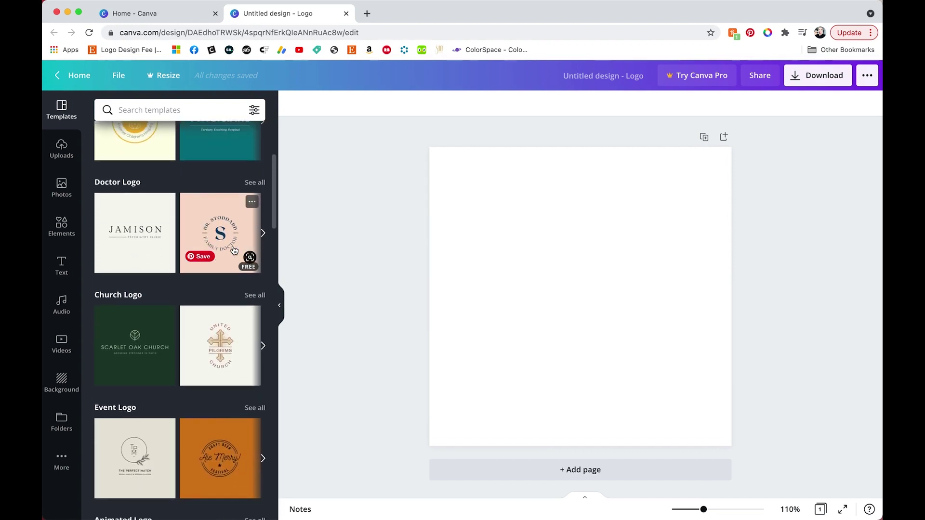
{"action": "scroll", "coordinate": [234, 250], "scroll_direction": "down", "scroll_amount": 5}
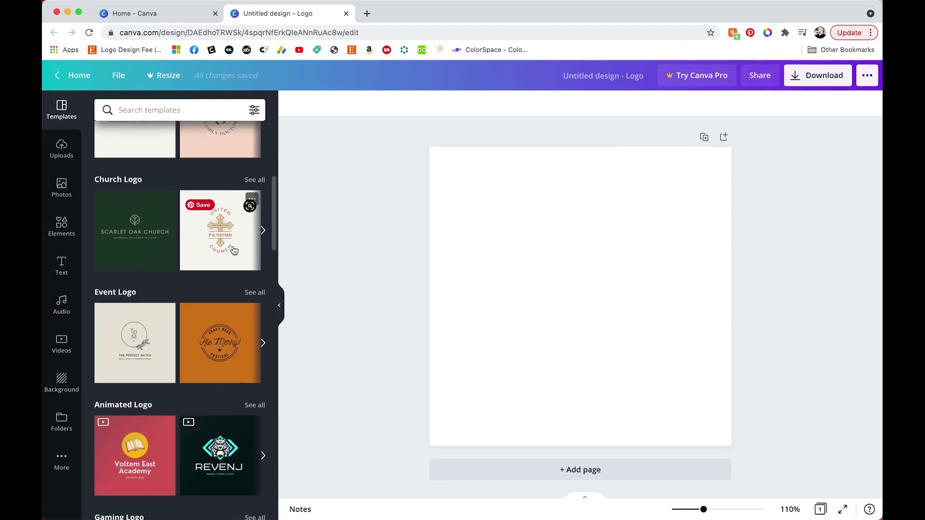
{"action": "scroll", "coordinate": [233, 250], "scroll_direction": "down", "scroll_amount": 2}
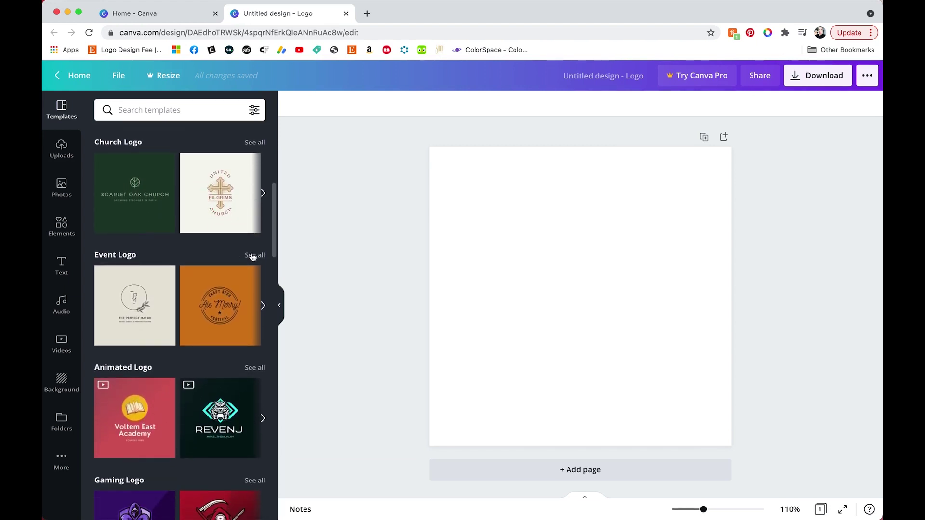
{"action": "left_click", "coordinate": [253, 255]}
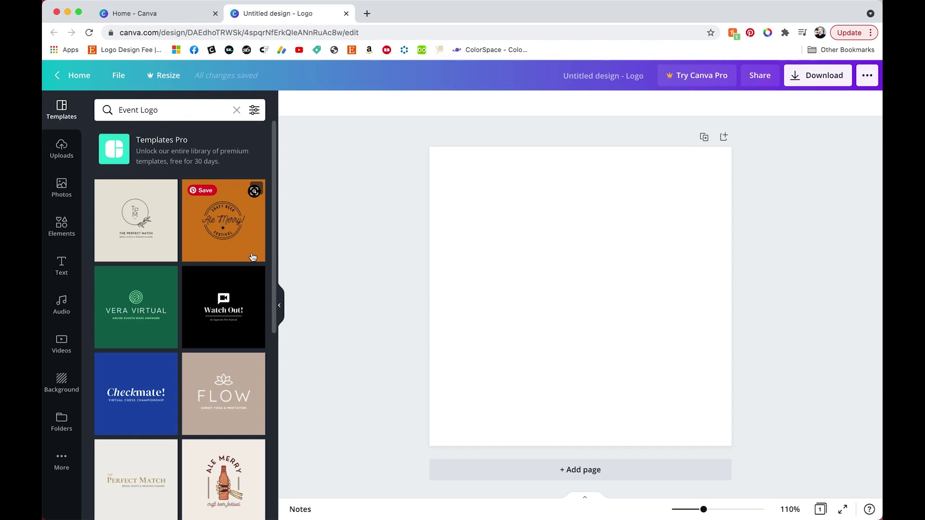
Apply the orange 'Ale Merry! Craft Beer Festival' template to the logo page
{"action": "scroll", "coordinate": [252, 257], "scroll_direction": "down", "scroll_amount": 2}
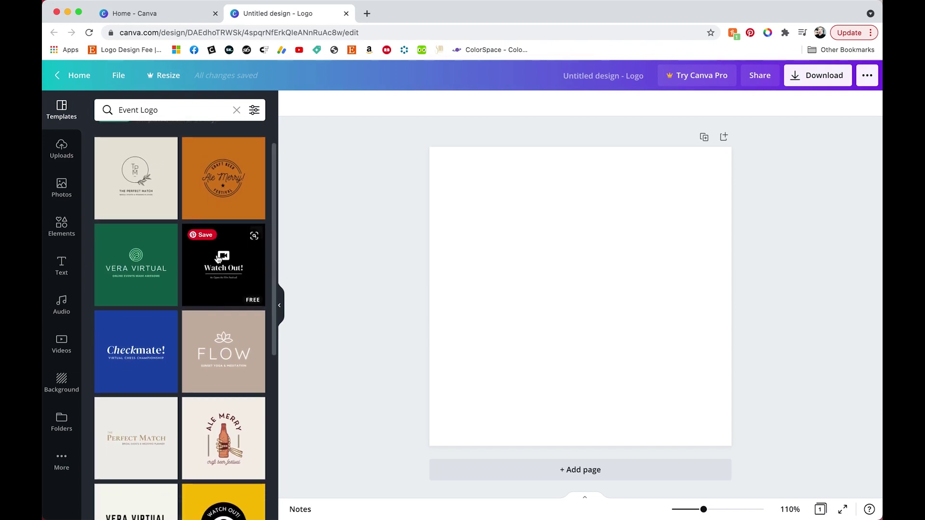
{"action": "scroll", "coordinate": [219, 259], "scroll_direction": "down", "scroll_amount": 4}
{"action": "scroll", "coordinate": [219, 259], "scroll_direction": "down", "scroll_amount": 5}
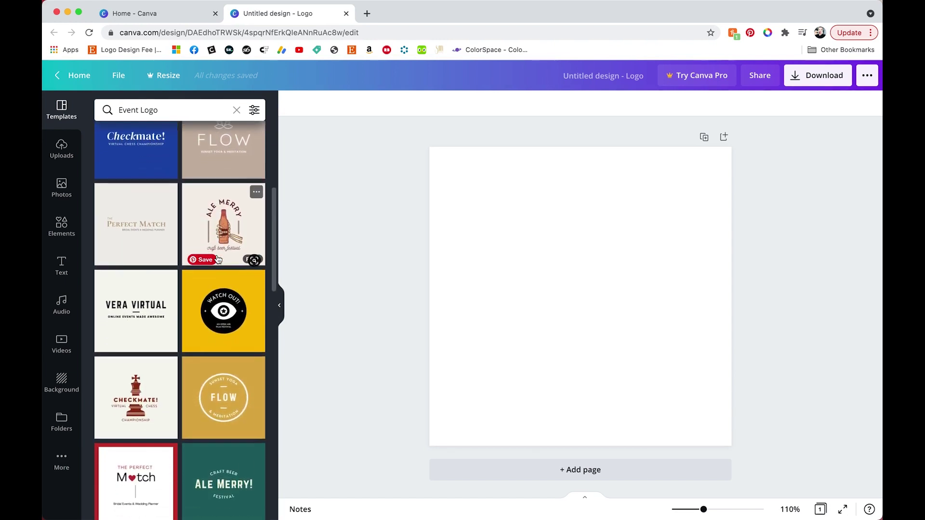
{"action": "scroll", "coordinate": [219, 260], "scroll_direction": "up", "scroll_amount": 10}
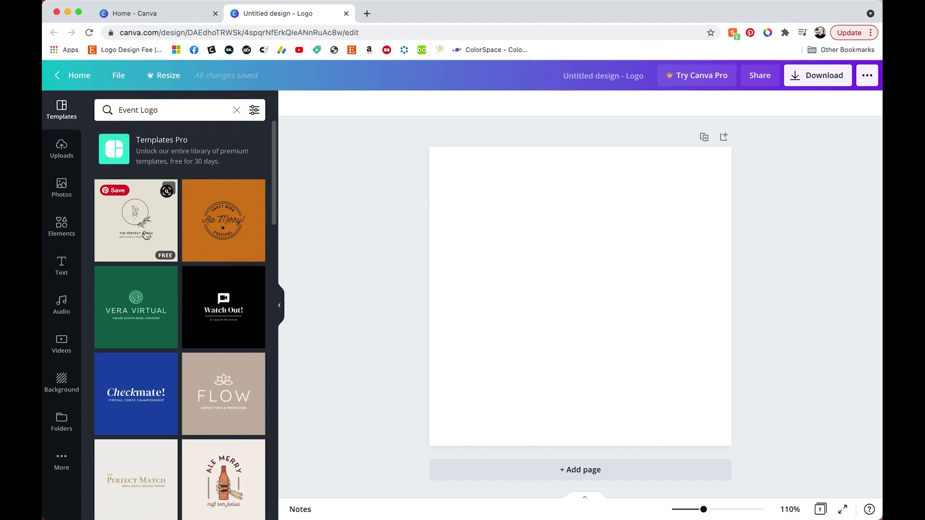
{"action": "left_click", "coordinate": [208, 240]}
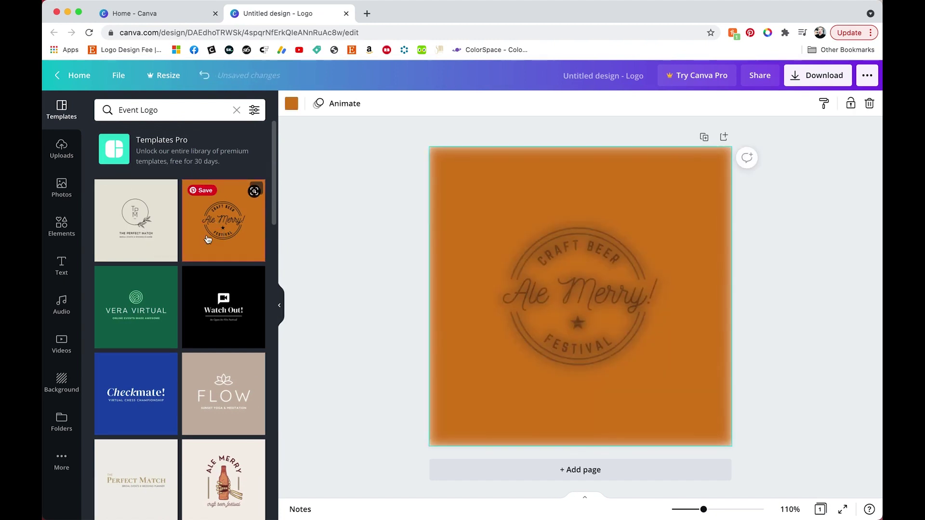
Replace the 'Ale Merry!' script with 'Return to Sender Co' and shrink it to fit the circle
{"action": "left_click", "coordinate": [568, 297]}
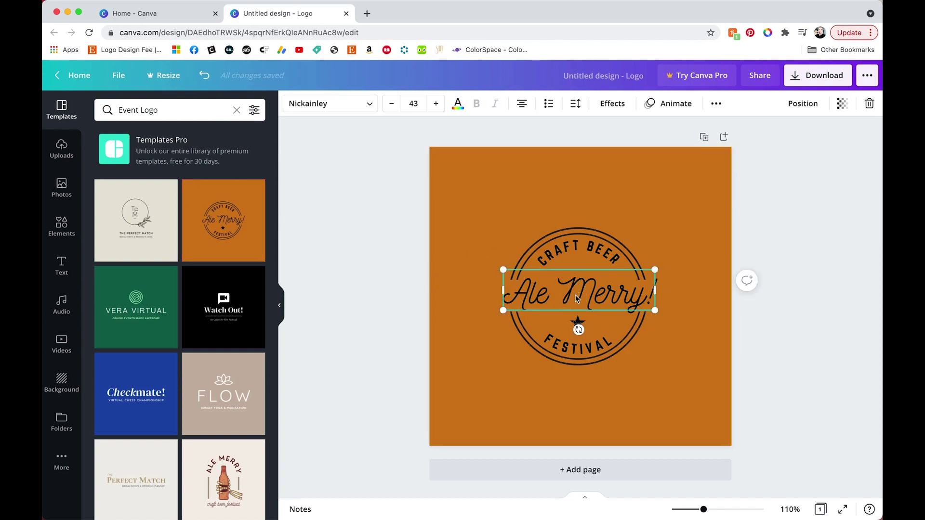
{"action": "left_click", "coordinate": [576, 297]}
{"action": "type", "text": "Ret"}
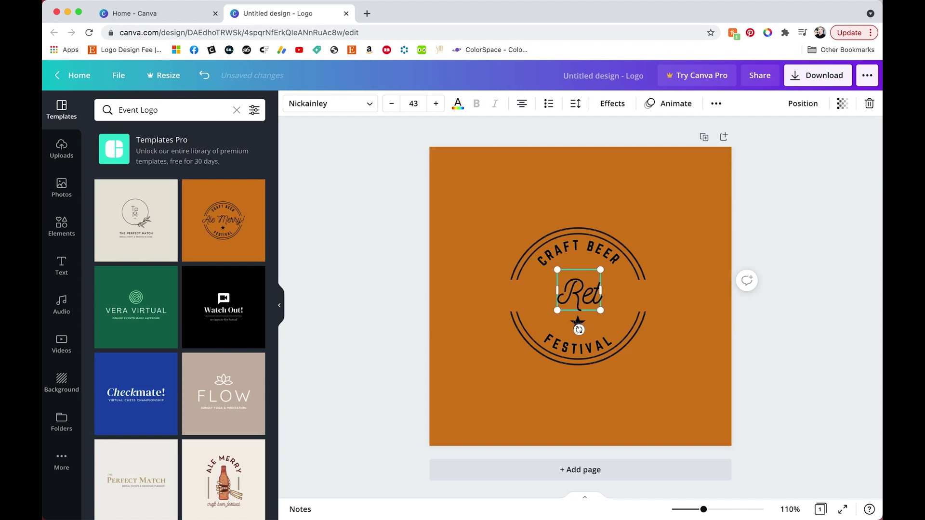
{"action": "type", "text": "urn to Sender"}
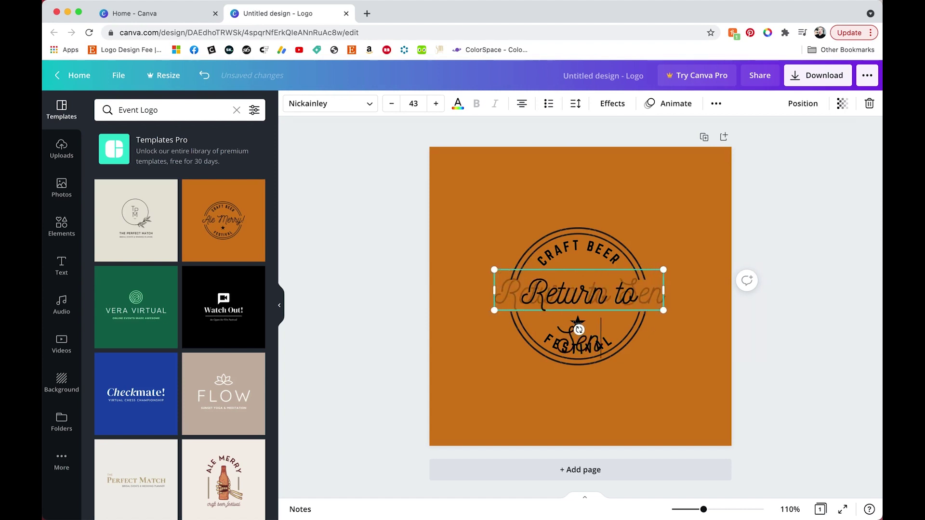
{"action": "type", "text": " Co"}
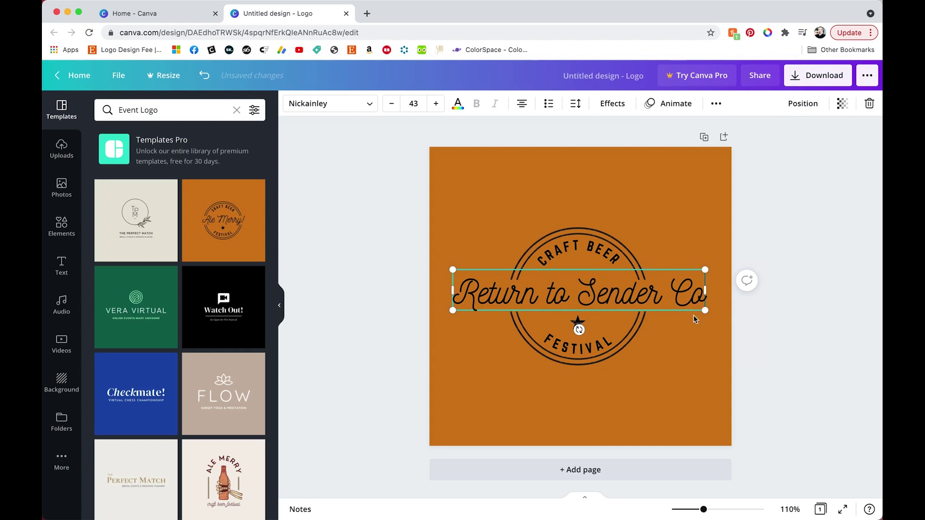
{"action": "left_click", "coordinate": [788, 321]}
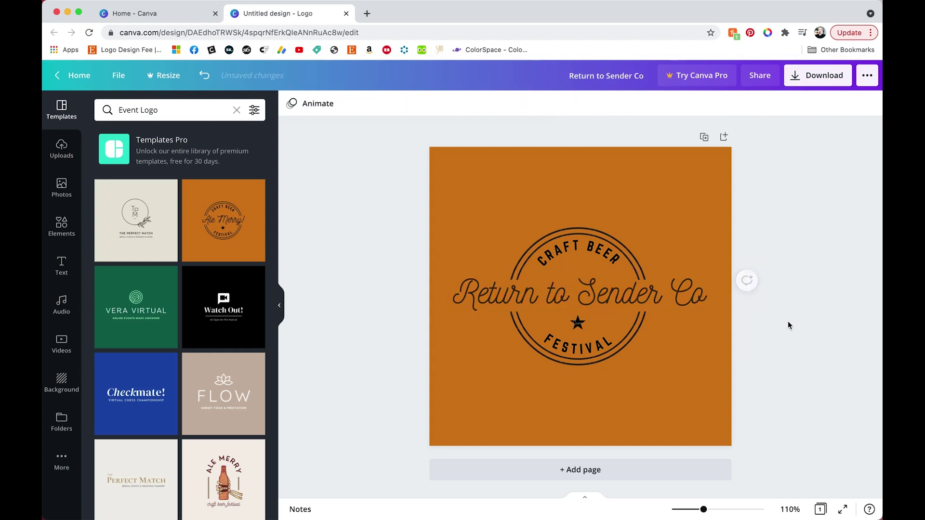
{"action": "left_click", "coordinate": [701, 301]}
{"action": "left_click_drag", "start_coordinate": [706, 311], "coordinate": [650, 296]}
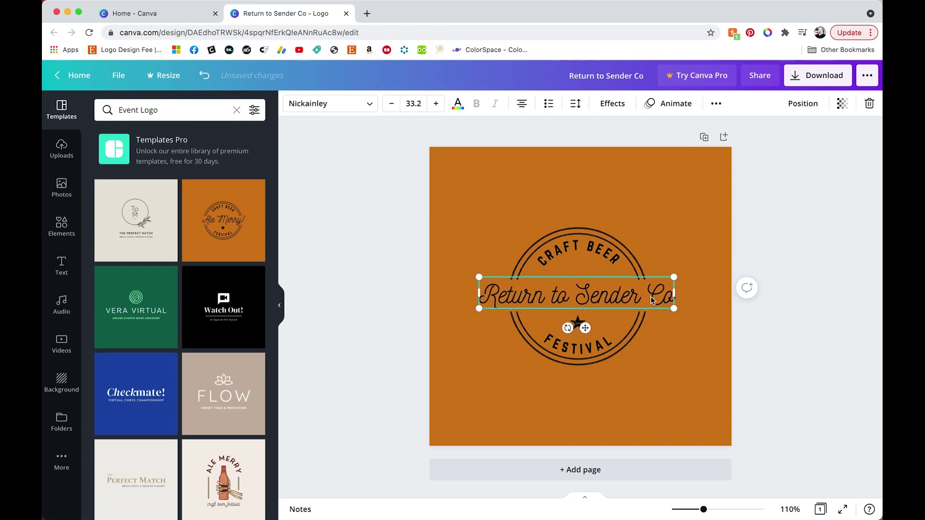
Change the curved 'CRAFT BEER' text to 'CUSTOM'
{"action": "left_click", "coordinate": [602, 256]}
{"action": "double_click", "coordinate": [581, 245]}
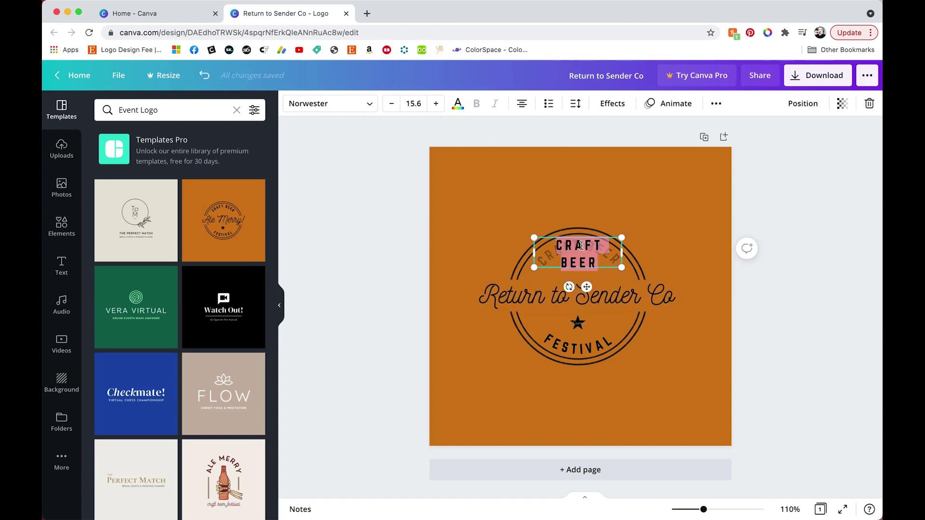
{"action": "type", "text": "CUSTOM"}
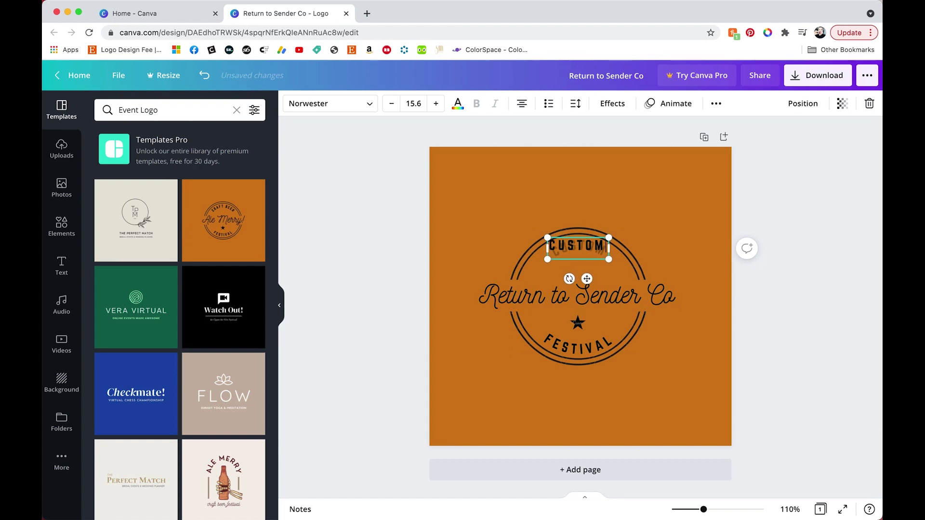
{"action": "key", "text": "Escape"}
Change the curved 'FESTIVAL' text to 'RUBBER STAMPS'
{"action": "left_click", "coordinate": [579, 352]}
{"action": "double_click", "coordinate": [579, 352]}
{"action": "type", "text": "RUBBER STM"}
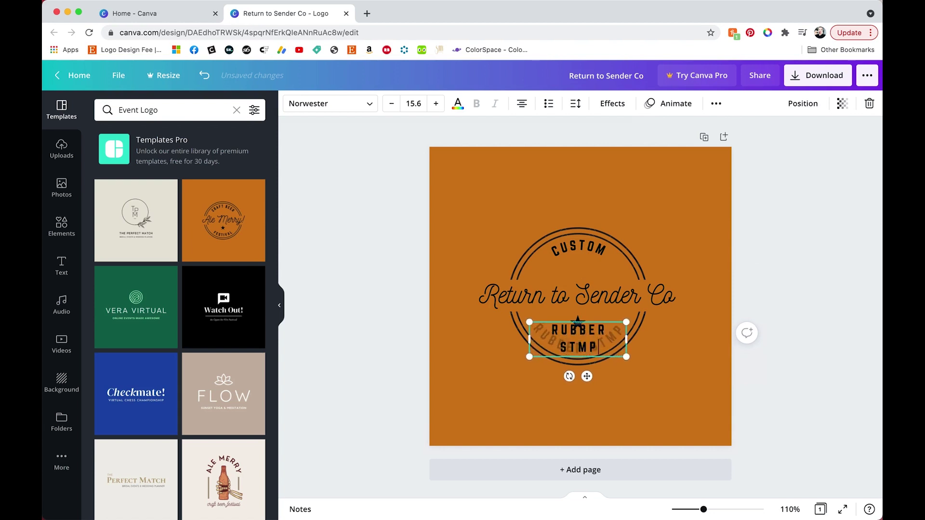
{"action": "key", "text": "BackSpace"}
{"action": "type", "text": "AMPS"}
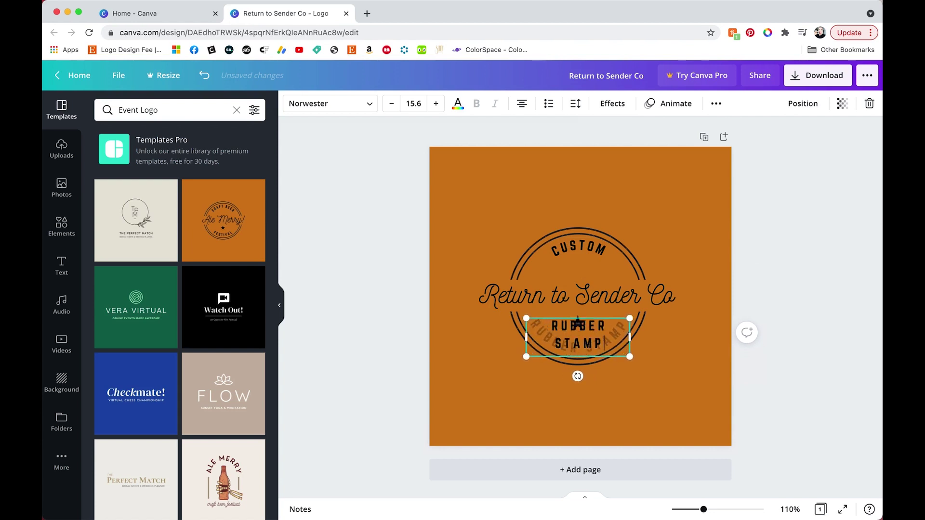
{"action": "key", "text": "Escape"}
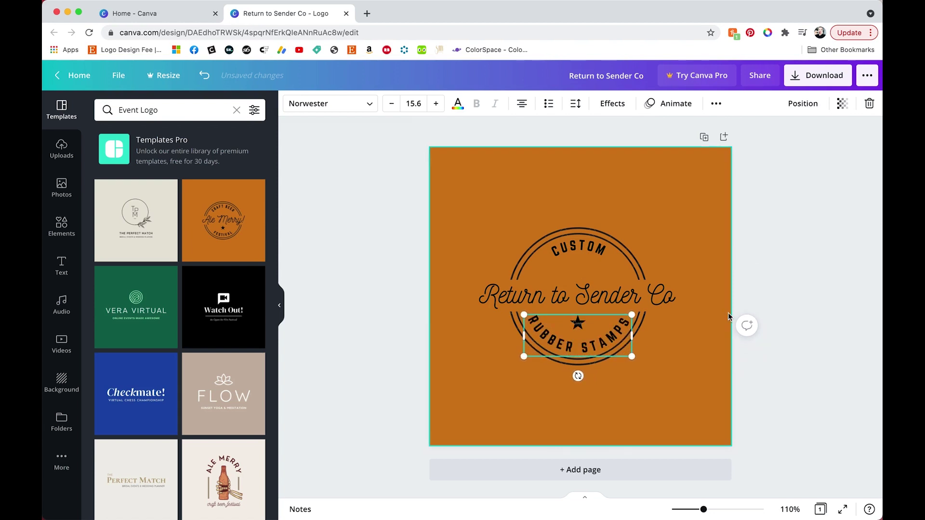
{"action": "left_click", "coordinate": [765, 281]}
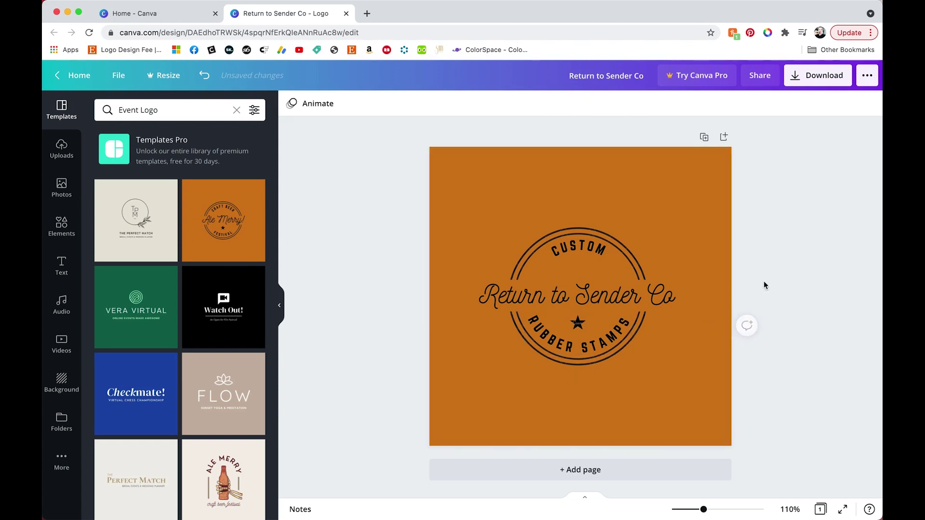
{"action": "left_click", "coordinate": [577, 324]}
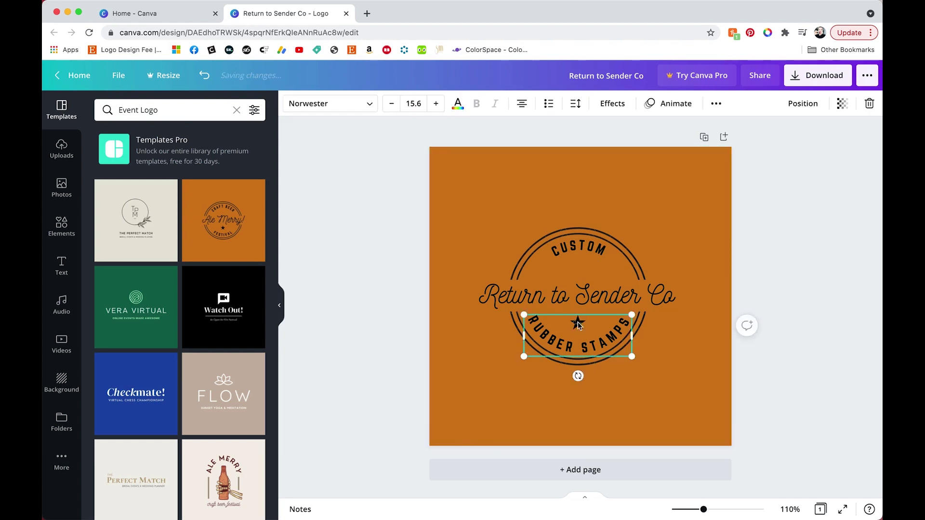
Keep 'RUBBER STAMPS' in place and send it one layer backward
{"action": "left_click_drag", "start_coordinate": [598, 349], "coordinate": [600, 409]}
{"action": "key", "text": "super+z"}
{"action": "double_click", "coordinate": [584, 325]}
{"action": "key", "text": "Escape"}
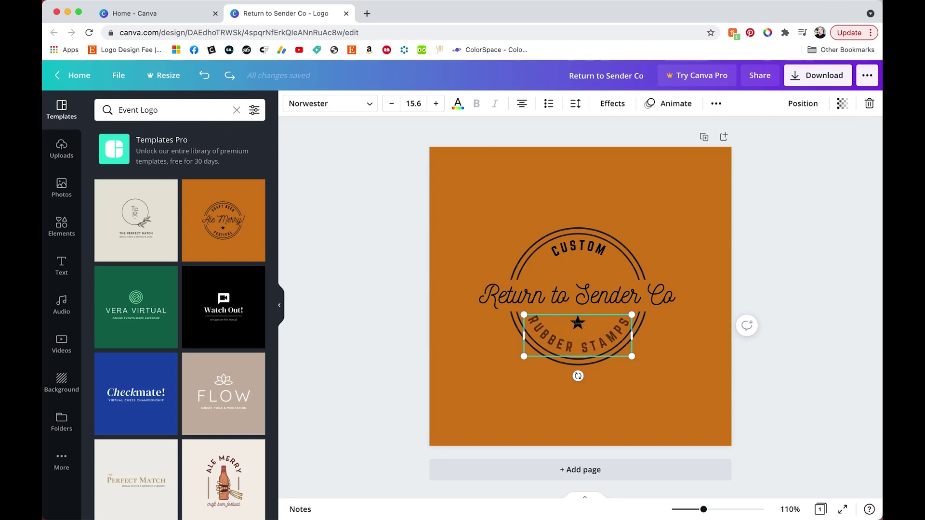
{"action": "right_click", "coordinate": [602, 345]}
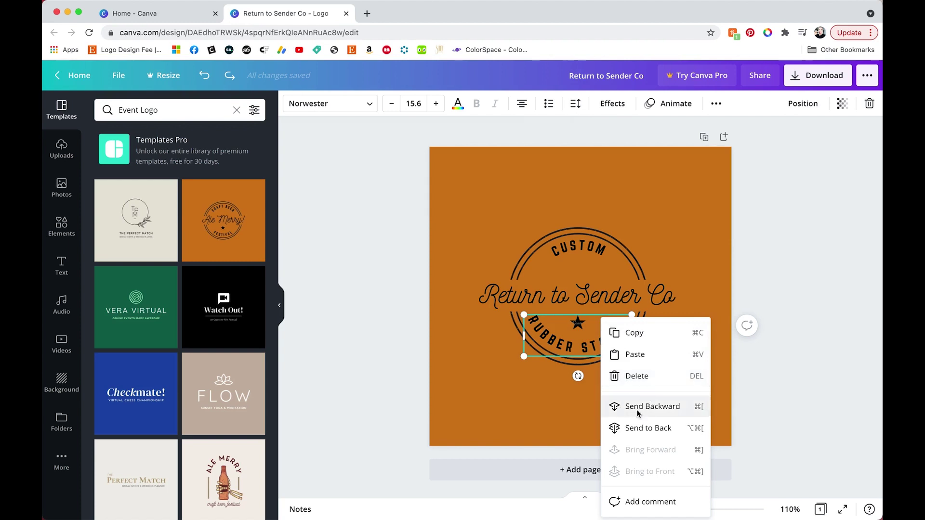
{"action": "left_click", "coordinate": [637, 410]}
Move the star graphic up above the central script text
{"action": "left_click", "coordinate": [579, 327]}
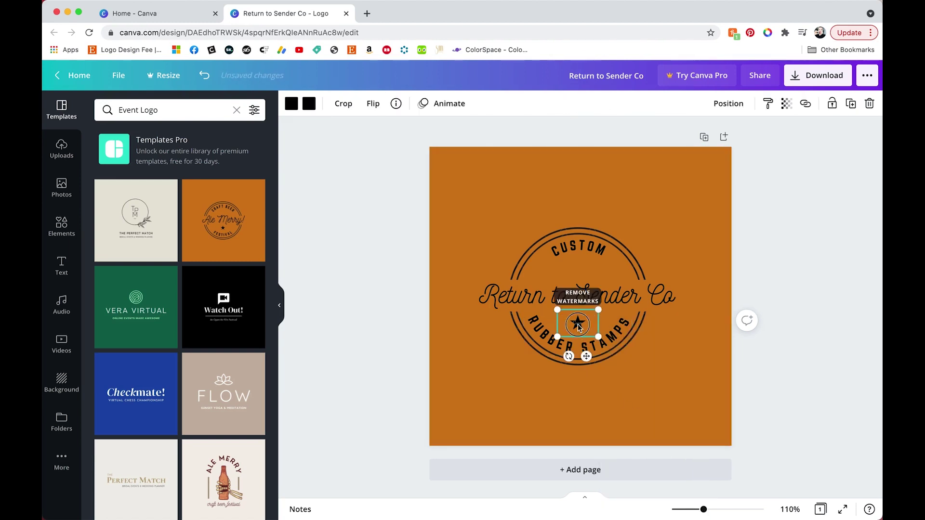
{"action": "left_click_drag", "start_coordinate": [578, 327], "coordinate": [578, 270]}
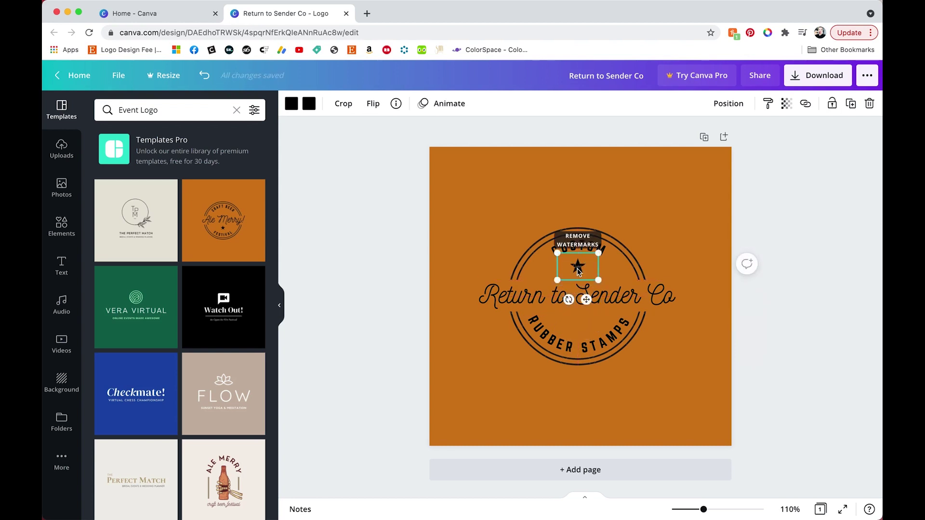
{"action": "left_click", "coordinate": [778, 306]}
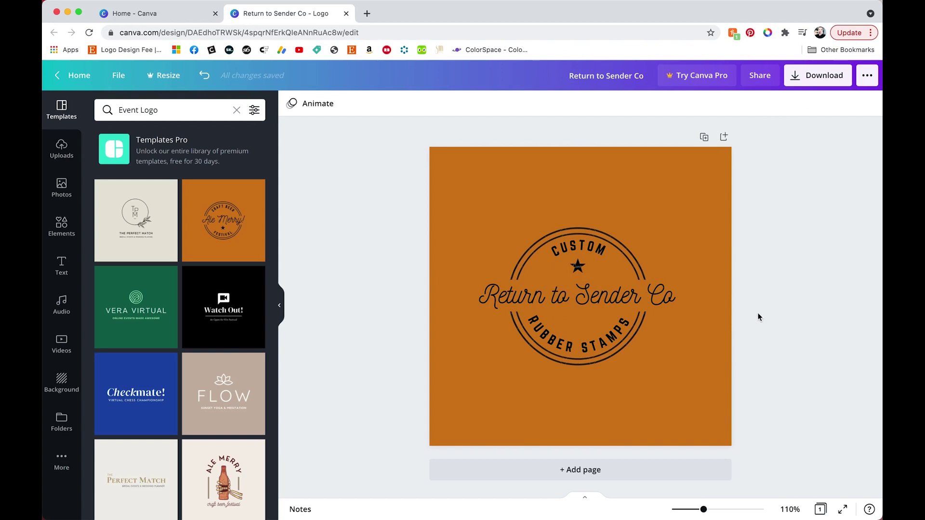
{"action": "key", "text": "super+z"}
{"action": "key", "text": "super+z"}
{"action": "left_click_drag", "start_coordinate": [574, 324], "coordinate": [581, 269]}
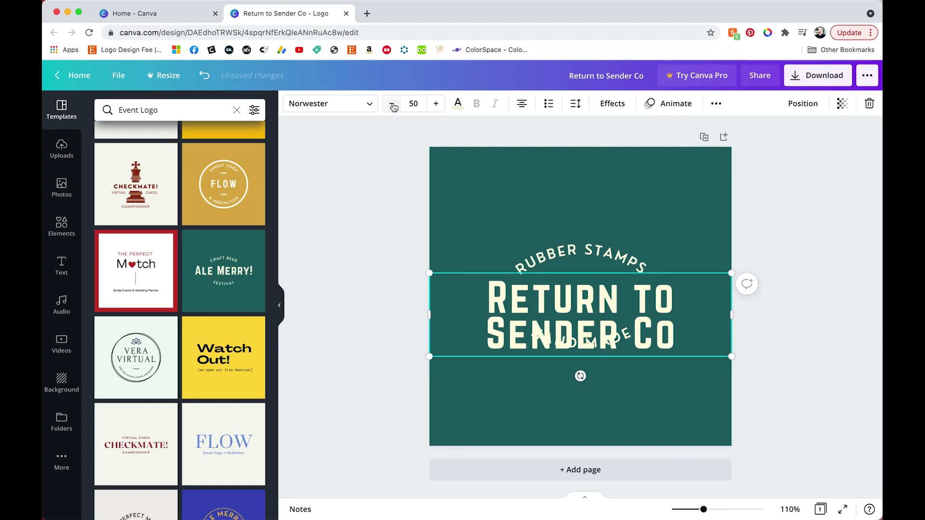
Shrink the 'Return to Sender Co' title to size 31 so it fits one line, then lower it slightly
{"action": "left_click", "coordinate": [393, 105]}
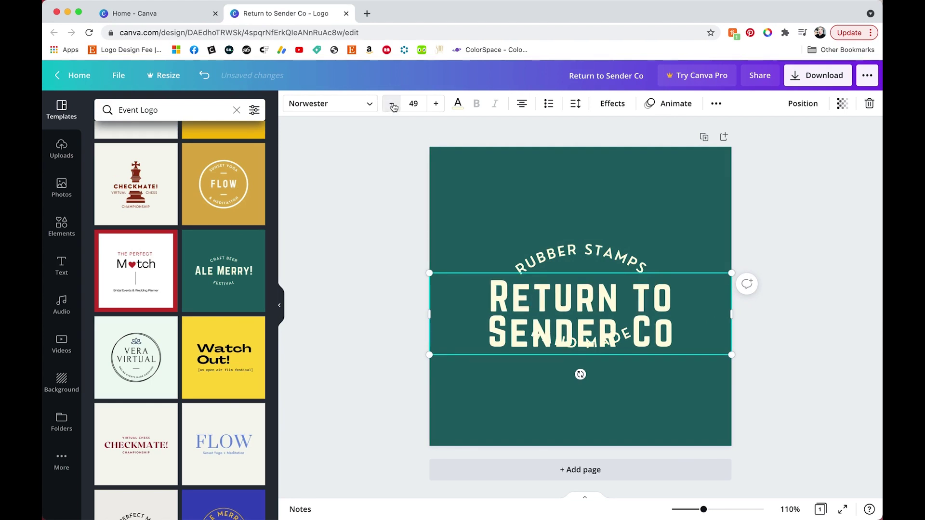
{"action": "left_click", "coordinate": [393, 105]}
{"action": "left_click", "coordinate": [393, 105]}
{"action": "left_click", "coordinate": [393, 105]}
{"action": "left_click", "coordinate": [393, 105]}
{"action": "left_click", "coordinate": [393, 105]}
{"action": "left_click", "coordinate": [393, 105]}
{"action": "left_click", "coordinate": [393, 105]}
{"action": "left_click", "coordinate": [393, 105]}
{"action": "left_click", "coordinate": [393, 105]}
{"action": "left_click", "coordinate": [393, 105]}
{"action": "left_click", "coordinate": [393, 105]}
{"action": "left_click", "coordinate": [393, 105]}
{"action": "left_click", "coordinate": [393, 105]}
{"action": "left_click", "coordinate": [392, 105]}
{"action": "left_click", "coordinate": [393, 105]}
{"action": "left_click", "coordinate": [393, 105]}
{"action": "left_click", "coordinate": [393, 105]}
{"action": "left_click", "coordinate": [392, 105]}
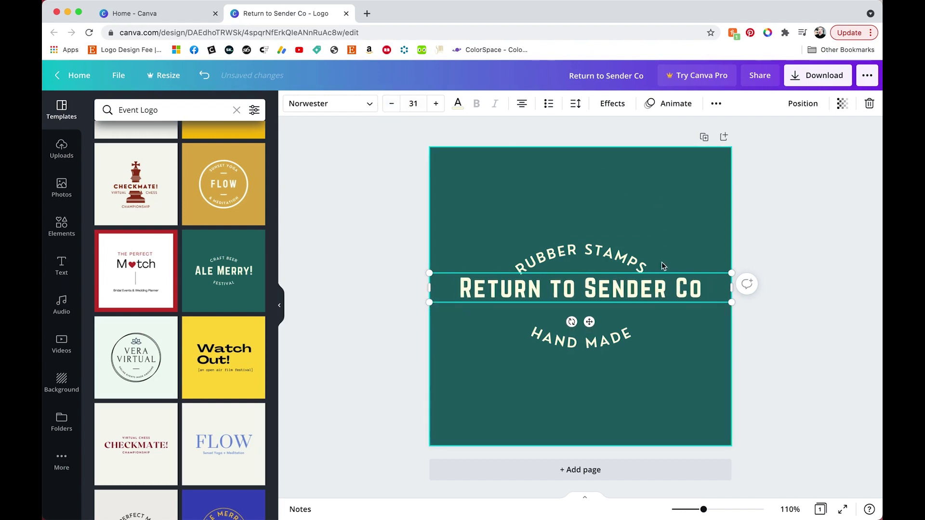
{"action": "left_click_drag", "start_coordinate": [660, 288], "coordinate": [660, 300]}
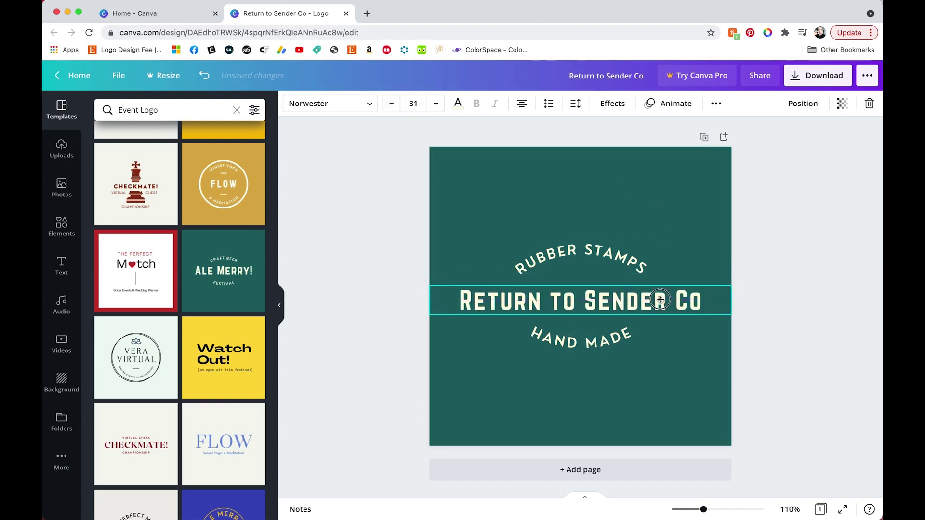
Retype the top curved text as 'CUSTOM MADE'
{"action": "left_click", "coordinate": [609, 252]}
{"action": "double_click", "coordinate": [597, 248]}
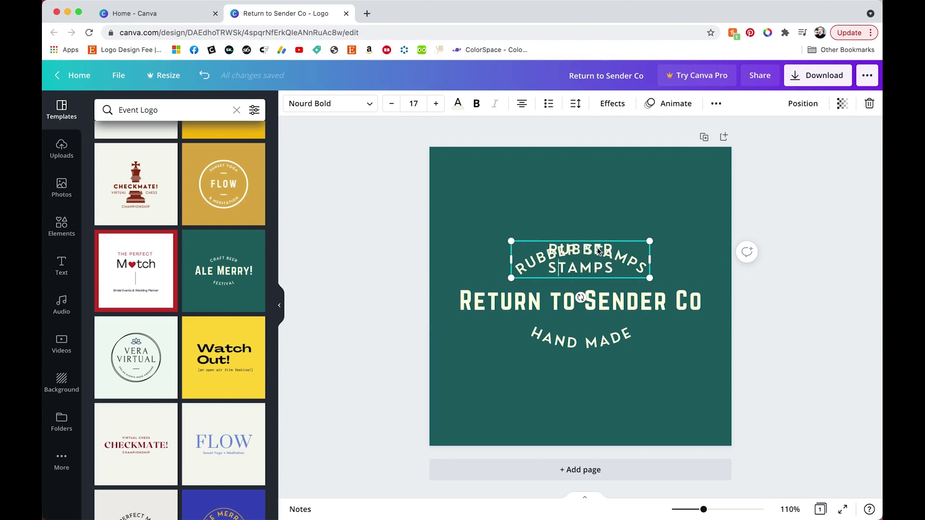
{"action": "key", "text": "ctrl+a"}
{"action": "type", "text": "CUSTOM"}
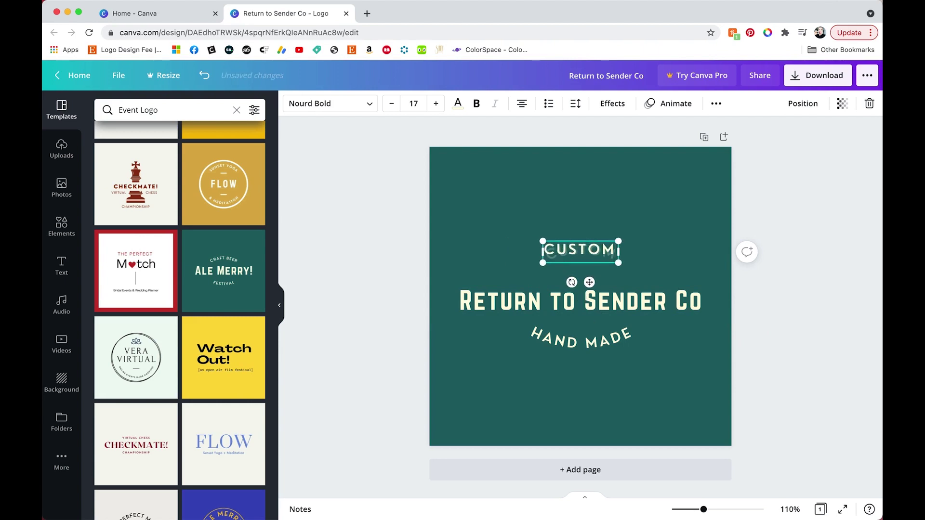
{"action": "type", "text": " MADE"}
{"action": "key", "text": "Escape"}
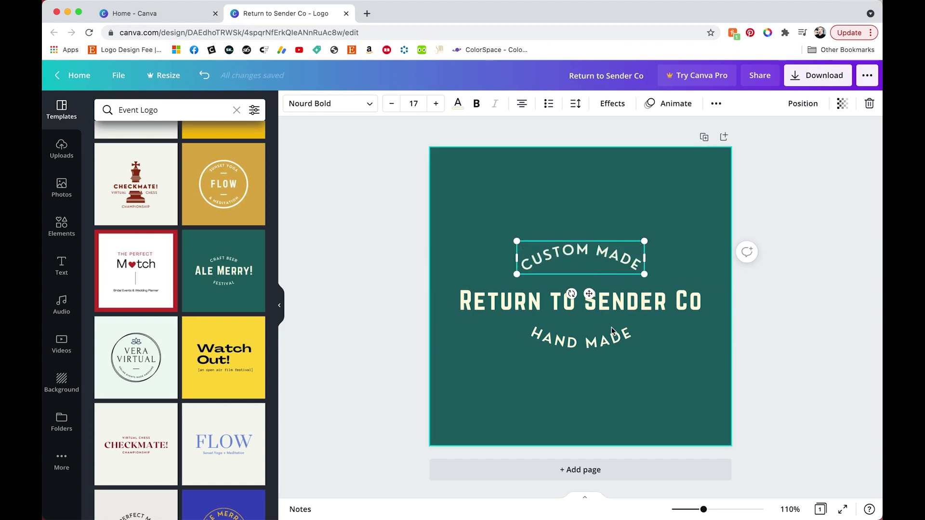
Retype the bottom curved text as 'RUBBER STAMPS' and nudge the title up slightly
{"action": "left_click", "coordinate": [591, 348]}
{"action": "left_click", "coordinate": [591, 348]}
{"action": "key", "text": "ctrl+a"}
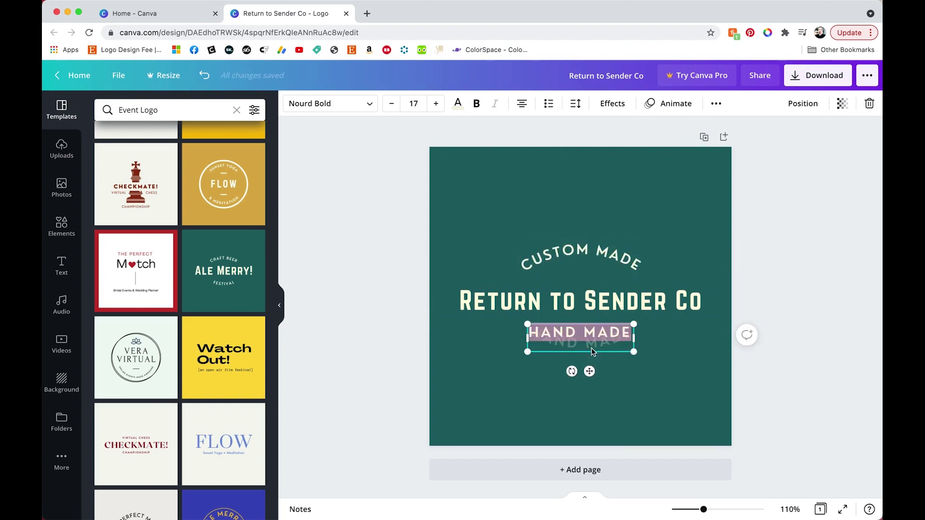
{"action": "type", "text": "RUBBER STAMPS"}
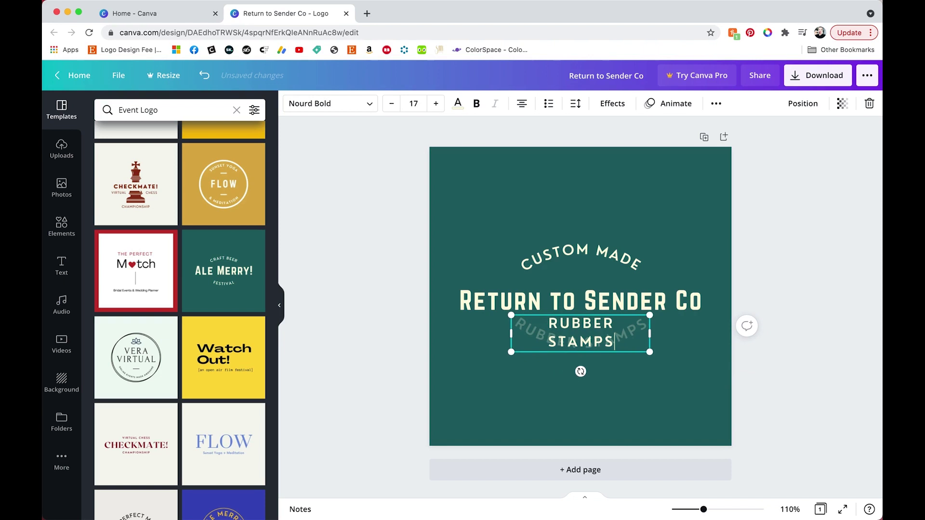
{"action": "key", "text": "Escape"}
{"action": "left_click", "coordinate": [805, 311]}
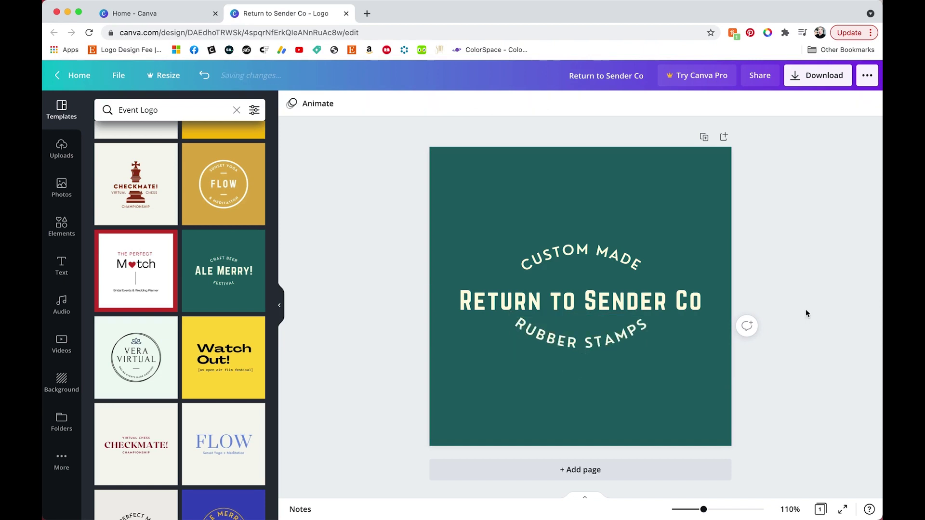
{"action": "left_click", "coordinate": [695, 314]}
{"action": "key", "text": "Up"}
{"action": "key", "text": "Up"}
{"action": "key", "text": "Up"}
{"action": "key", "text": "Up"}
{"action": "key", "text": "Up"}
{"action": "key", "text": "Up"}
{"action": "key", "text": "Up"}
{"action": "key", "text": "Up"}
{"action": "key", "text": "Up"}
{"action": "key", "text": "Up"}
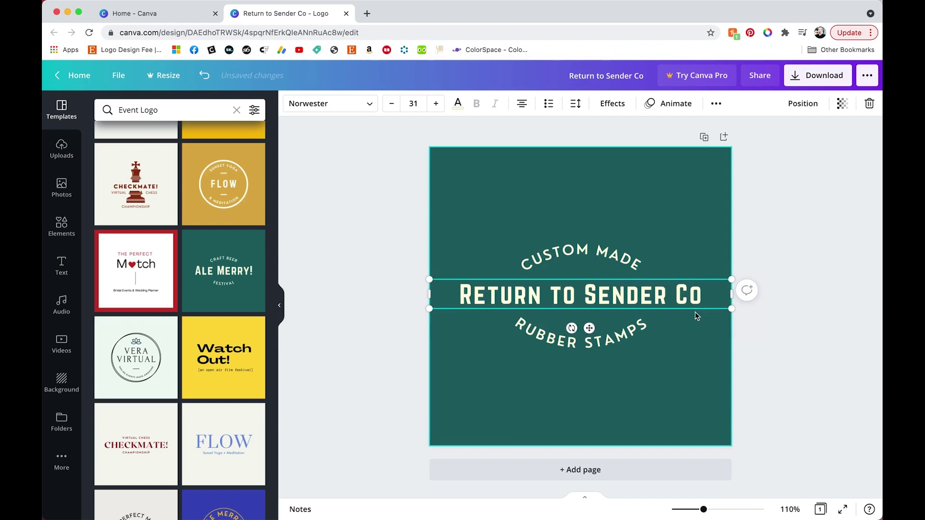
Make the page background white
{"action": "left_click", "coordinate": [714, 210]}
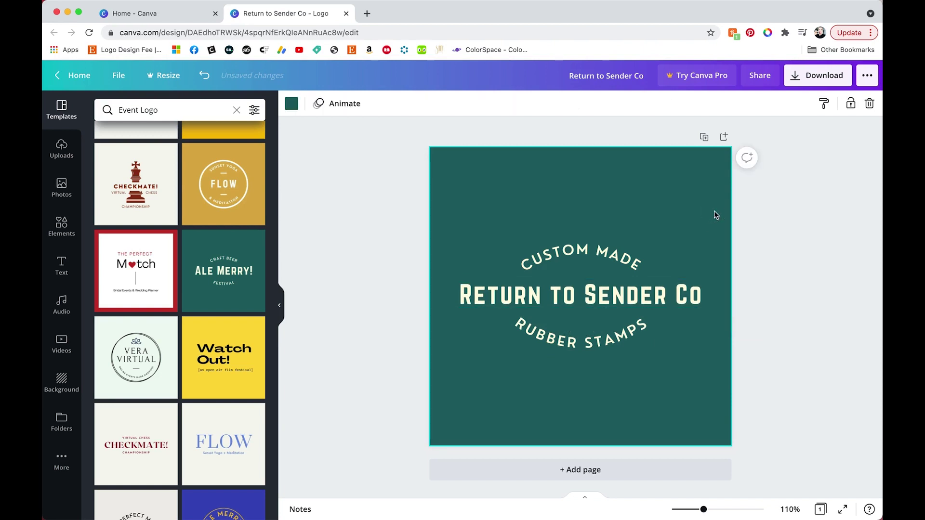
{"action": "left_click", "coordinate": [292, 106]}
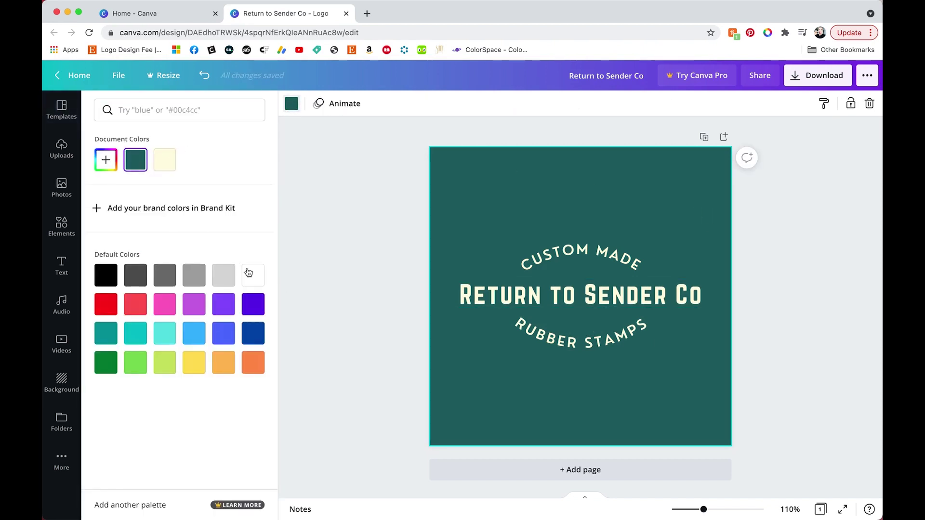
{"action": "left_click", "coordinate": [249, 273]}
{"action": "left_click", "coordinate": [362, 261]}
Turn all three text lines, CUSTOM MADE, Return to Sender Co and RUBBER STAMPS, black
{"action": "left_click", "coordinate": [602, 264]}
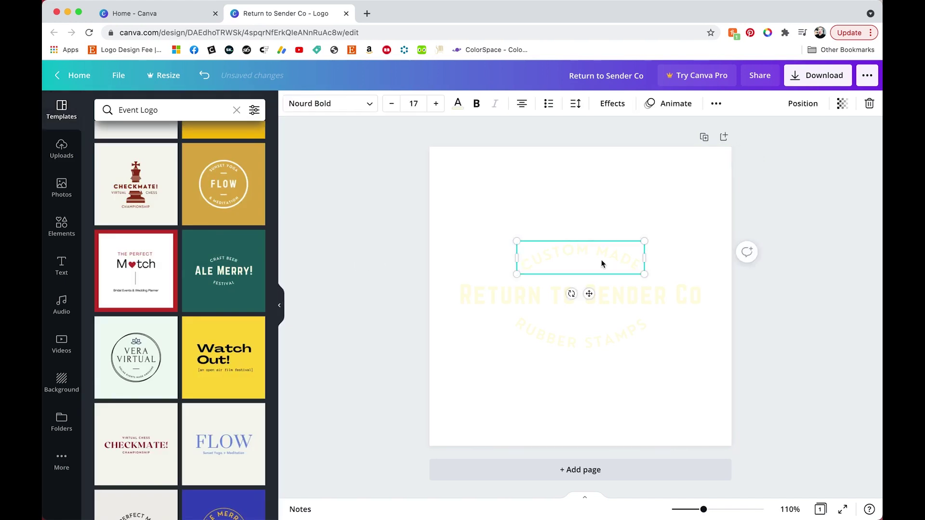
{"action": "left_click", "coordinate": [615, 292], "text": "shift"}
{"action": "left_click", "coordinate": [617, 322], "text": "shift"}
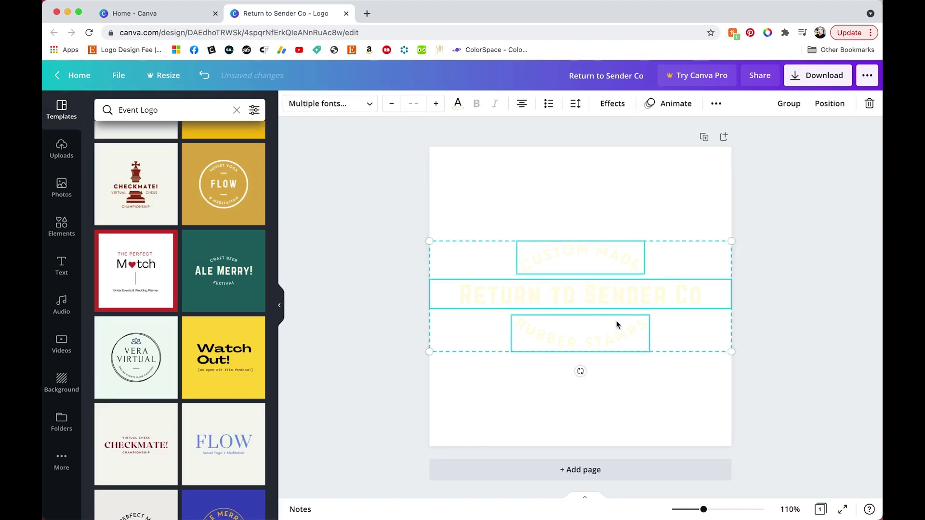
{"action": "left_click", "coordinate": [458, 103]}
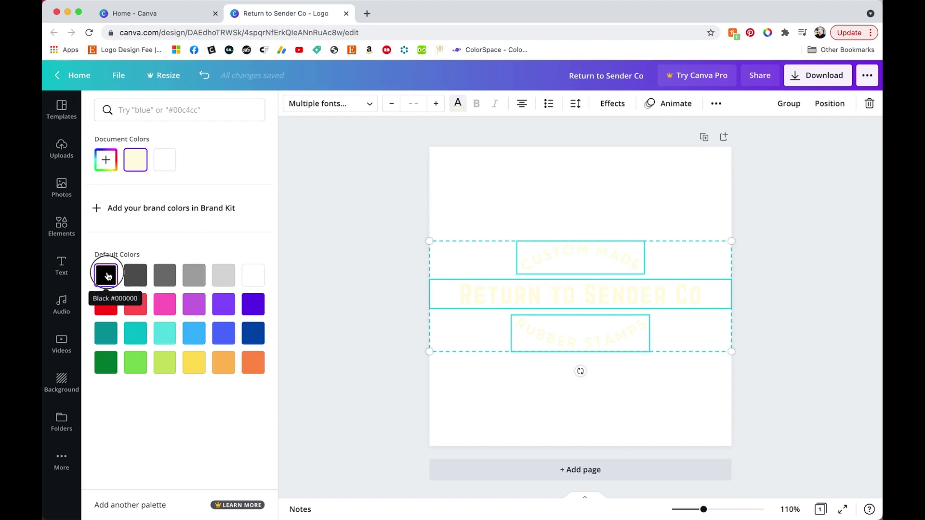
{"action": "left_click", "coordinate": [108, 276]}
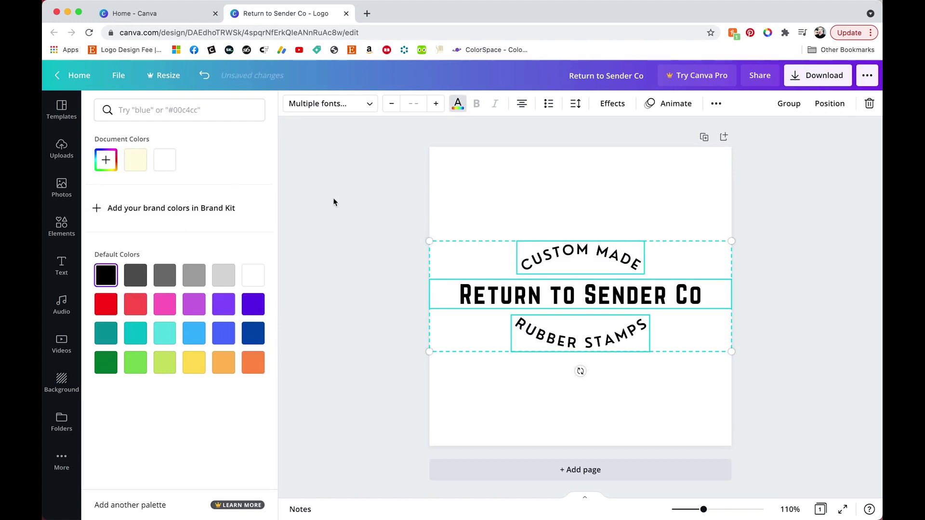
{"action": "key", "text": "Escape"}
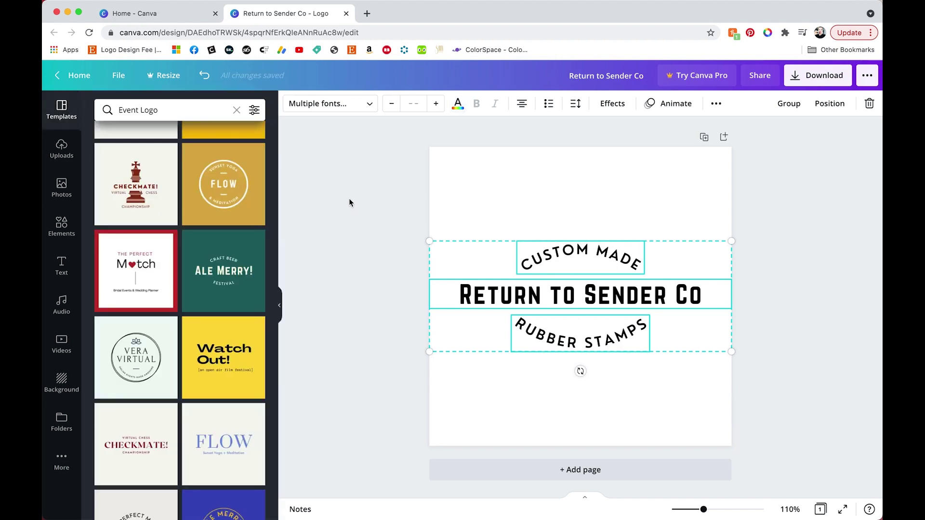
{"action": "left_click", "coordinate": [576, 105]}
{"action": "left_click", "coordinate": [653, 221]}
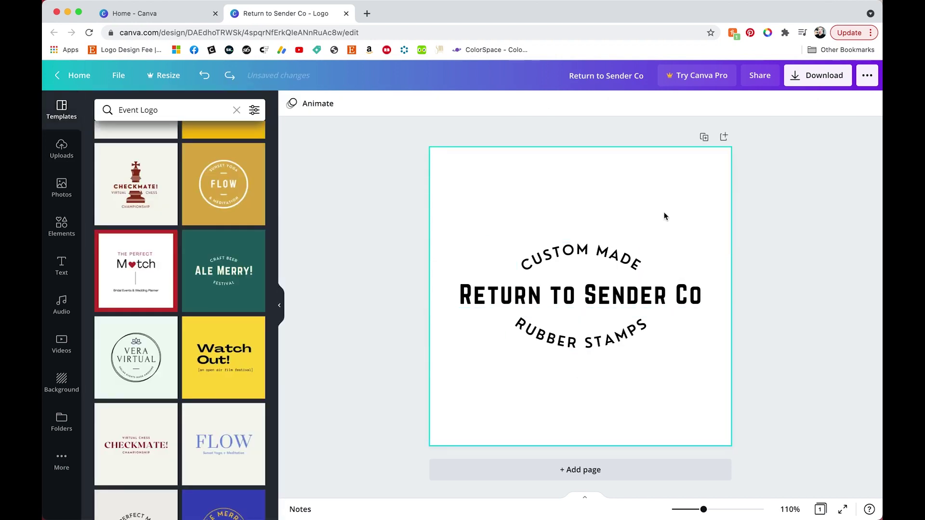
Download the logo as a PNG at the default size, skipping the Pro-only options
{"action": "left_click", "coordinate": [813, 84]}
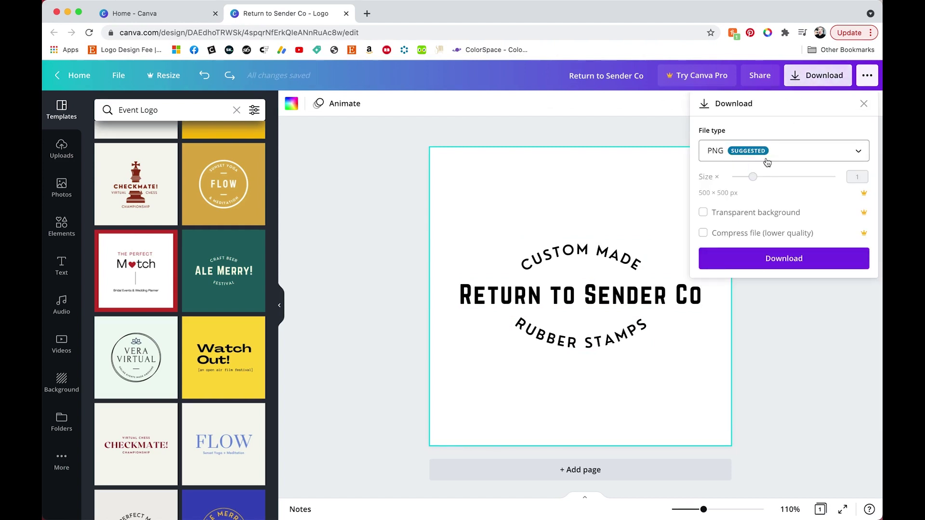
{"action": "left_click", "coordinate": [793, 174]}
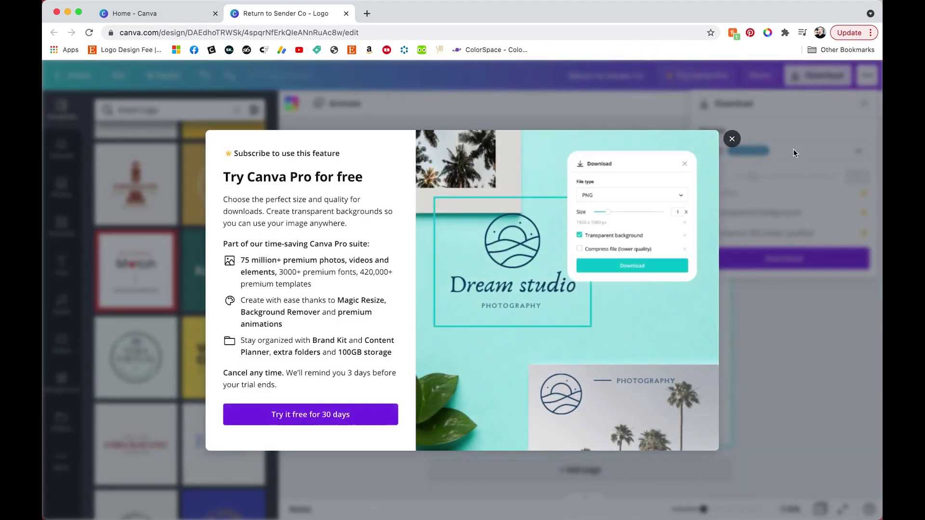
{"action": "left_click", "coordinate": [733, 139]}
{"action": "left_click", "coordinate": [762, 154]}
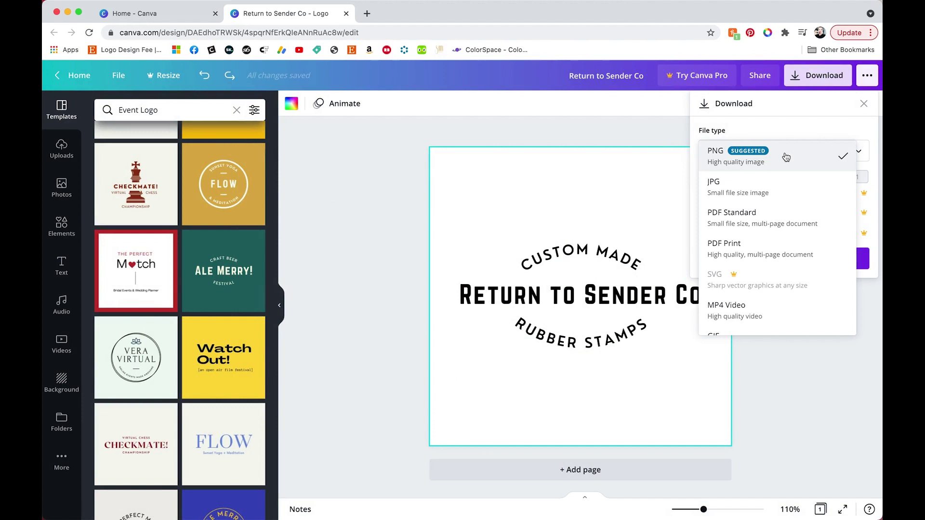
{"action": "left_click", "coordinate": [786, 157]}
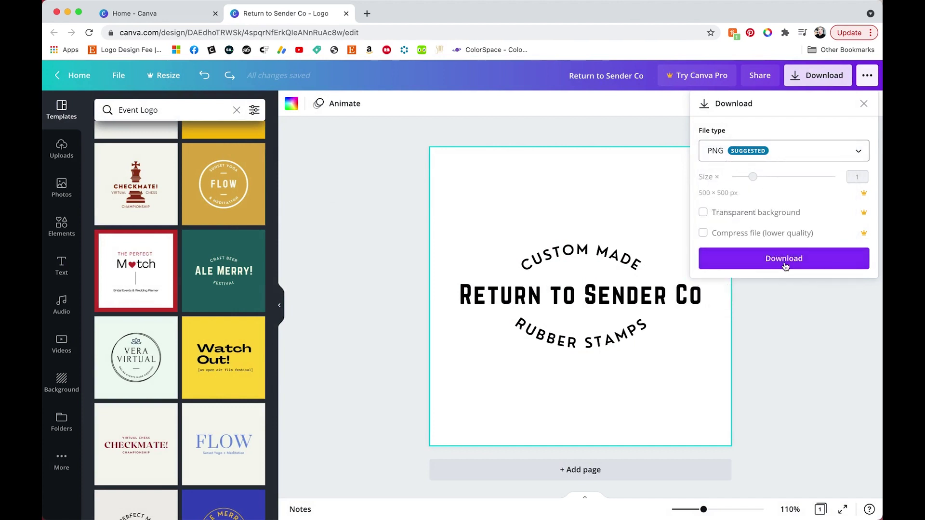
{"action": "left_click", "coordinate": [774, 216]}
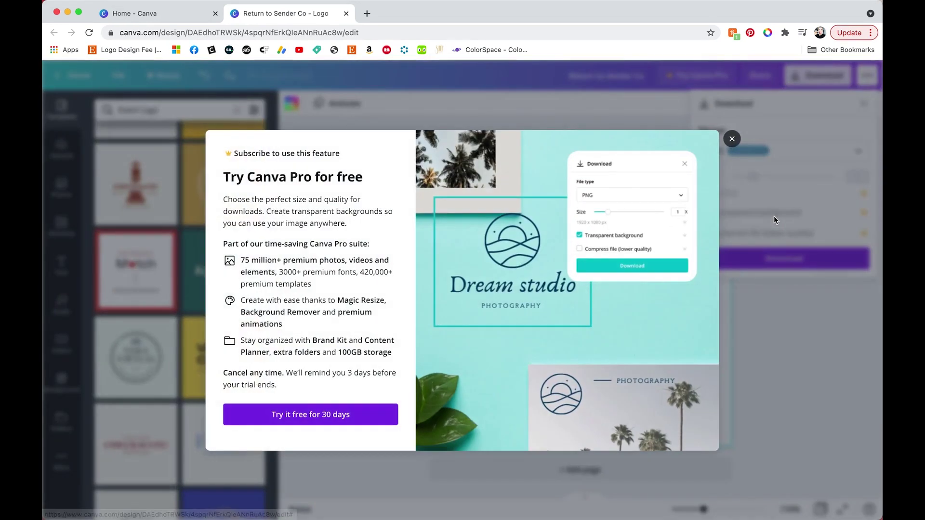
{"action": "left_click", "coordinate": [732, 139]}
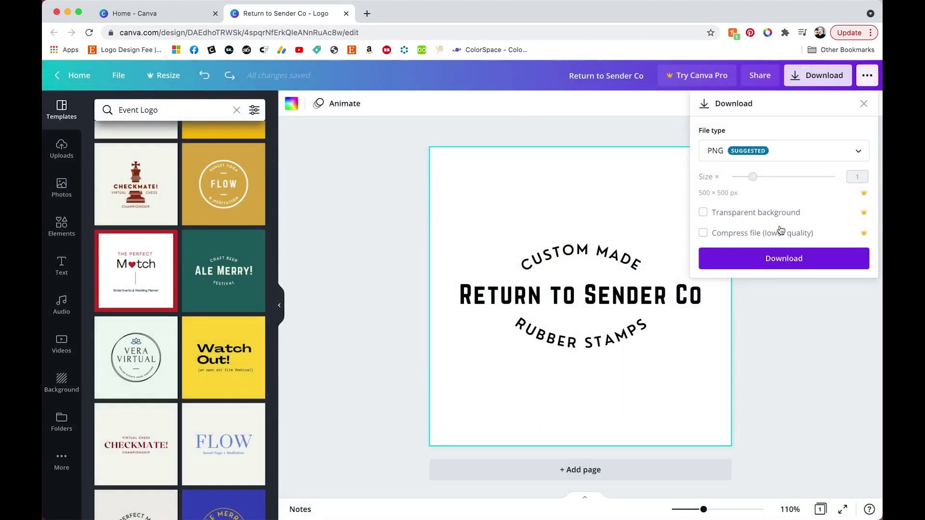
{"action": "left_click", "coordinate": [782, 260]}
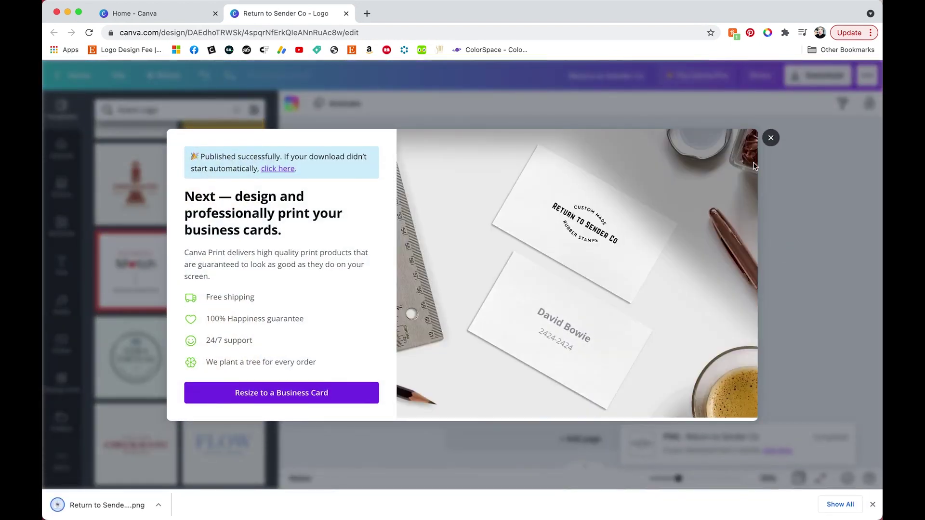
Download the logo as a PDF Print file and open the downloaded PNG
{"action": "left_click", "coordinate": [771, 139]}
{"action": "left_click", "coordinate": [807, 78]}
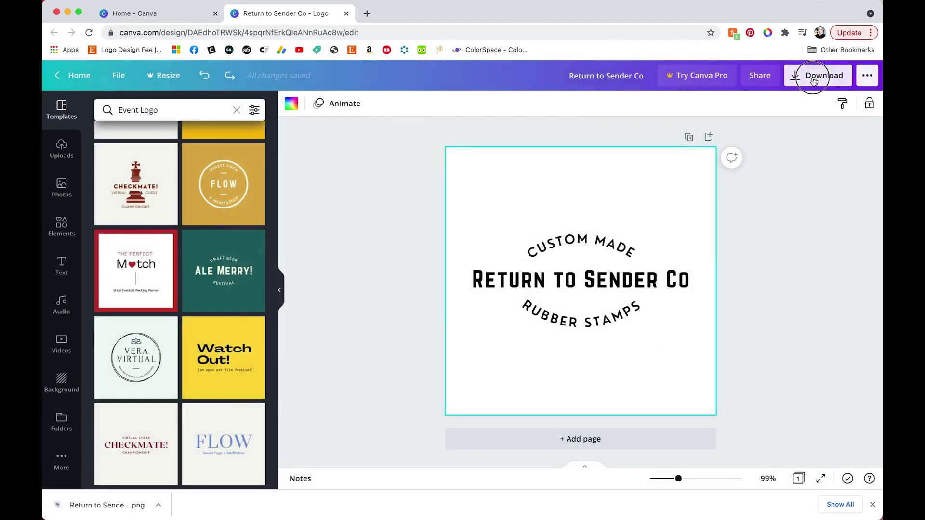
{"action": "left_click", "coordinate": [781, 151]}
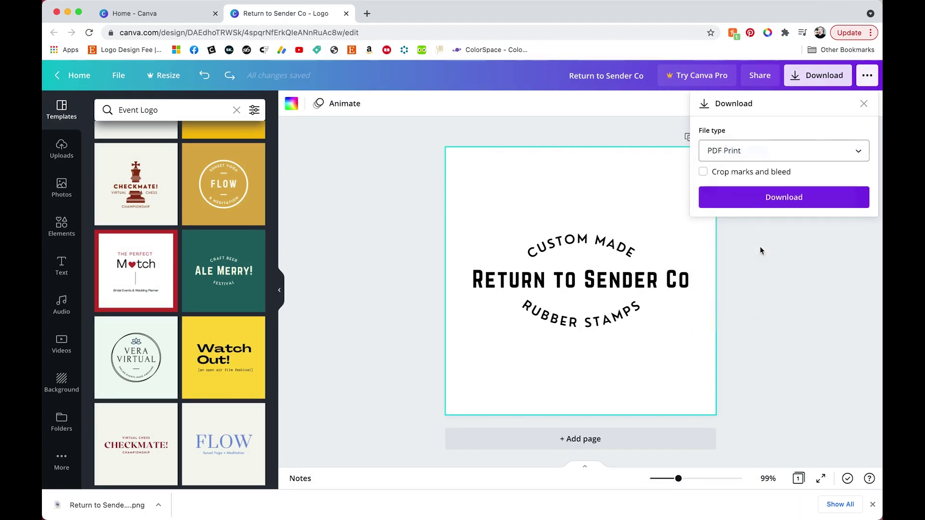
{"action": "left_click", "coordinate": [777, 201]}
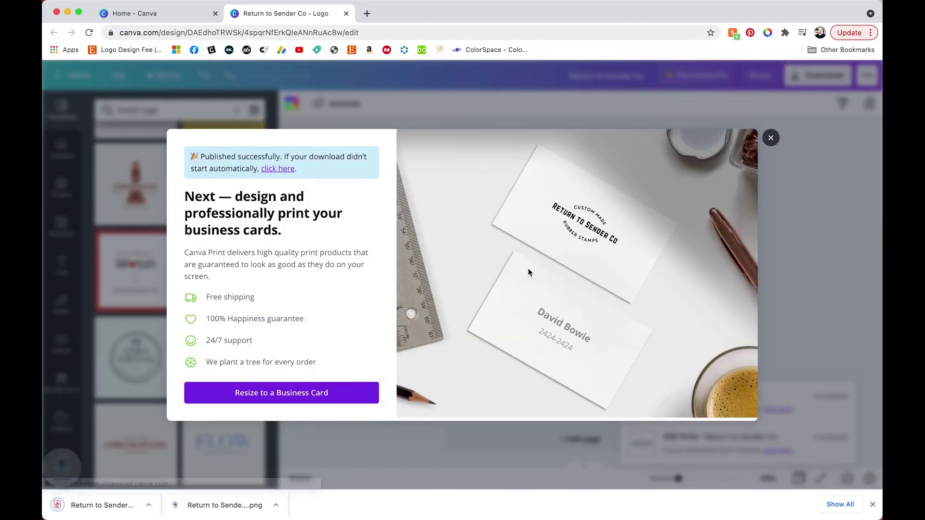
{"action": "left_click", "coordinate": [212, 504]}
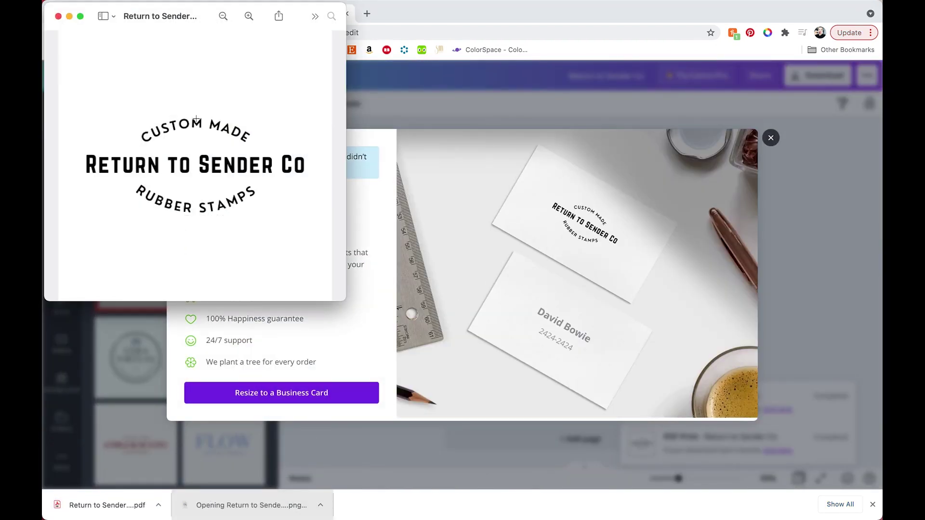
Zoom in and out on the PNG logo in Preview to check its quality
{"action": "scroll", "coordinate": [218, 135], "scroll_direction": "up", "scroll_amount": 5}
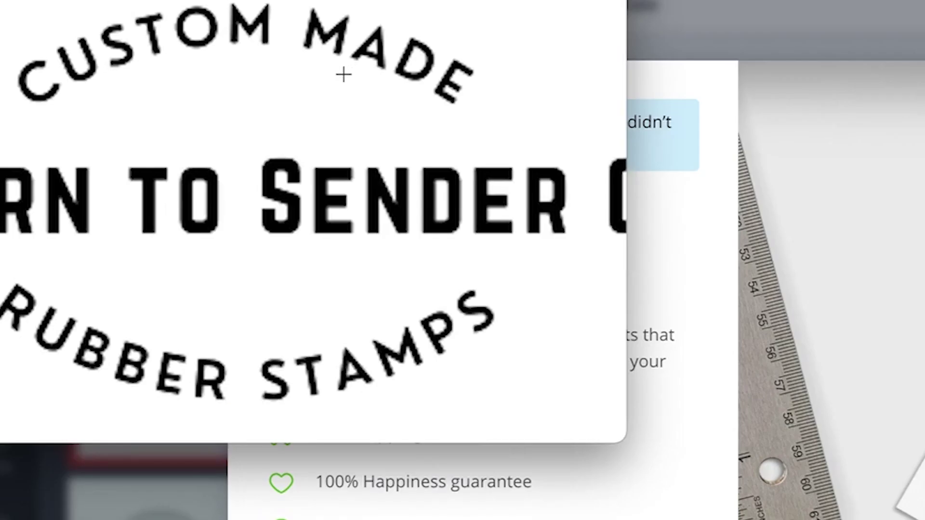
{"action": "scroll", "coordinate": [344, 74], "scroll_direction": "down", "scroll_amount": 5}
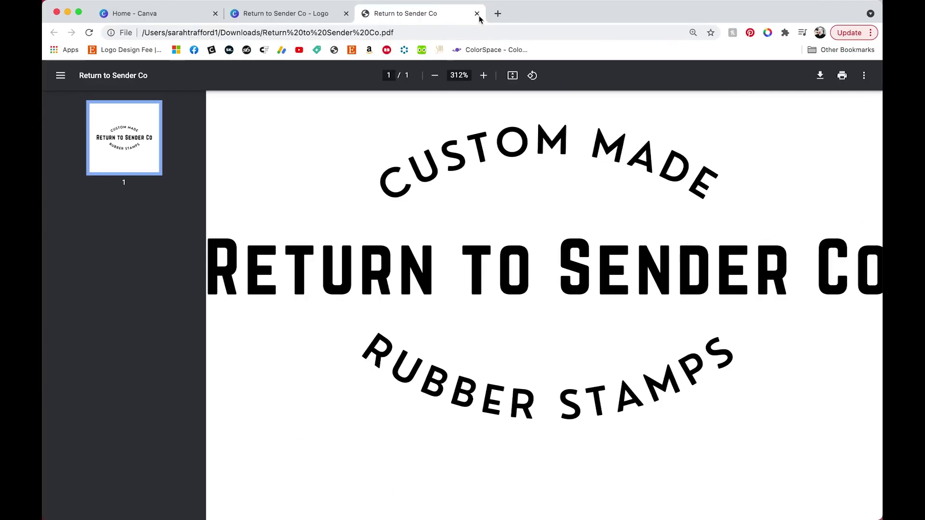
Close the logo PDF tab and bring up Canva's design types to start
{"action": "left_click", "coordinate": [477, 14]}
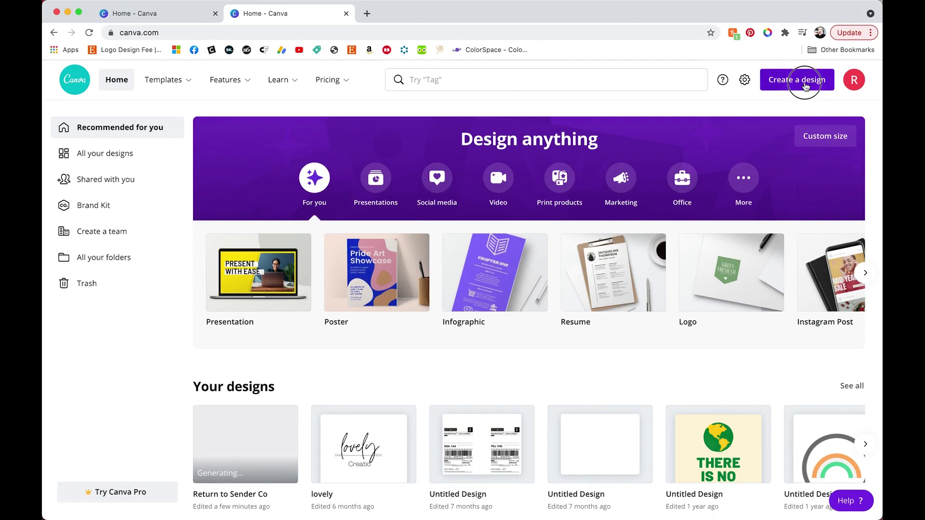
{"action": "left_click", "coordinate": [806, 85]}
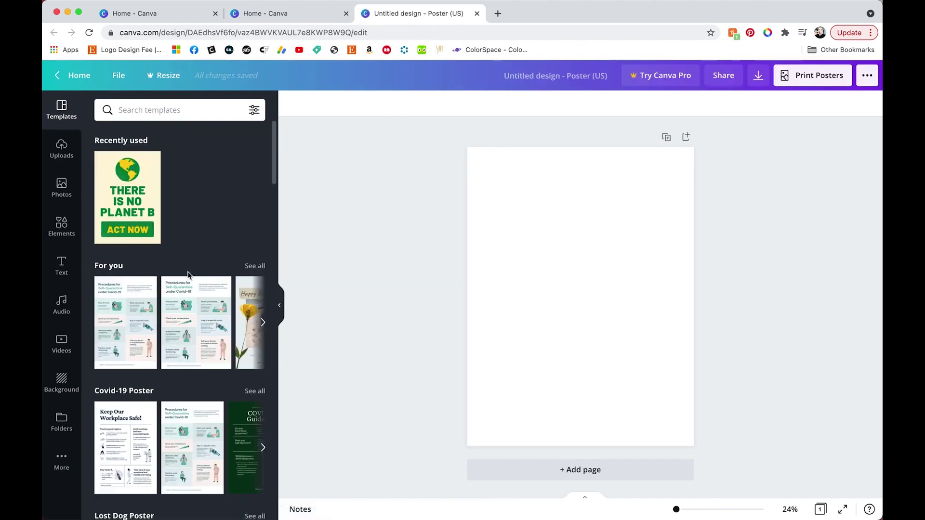
Copy the three text elements from the Return to Sender Co logo design
{"action": "scroll", "coordinate": [187, 280], "scroll_direction": "down", "scroll_amount": 2}
{"action": "scroll", "coordinate": [187, 280], "scroll_direction": "down", "scroll_amount": 5}
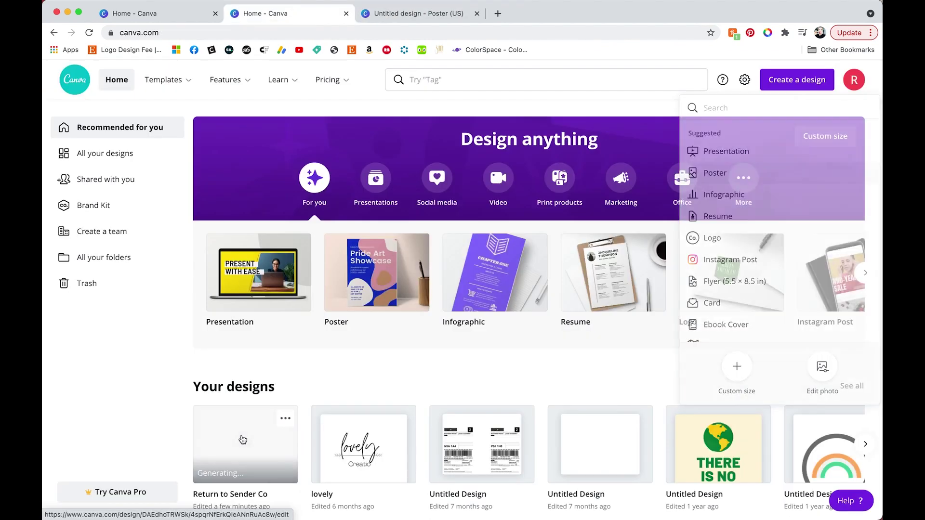
{"action": "left_click", "coordinate": [242, 439]}
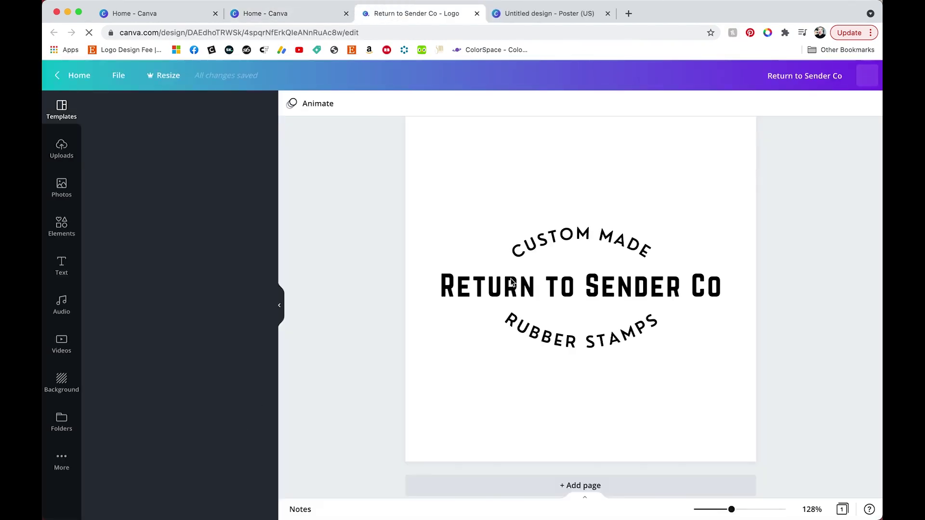
{"action": "left_click", "coordinate": [574, 257]}
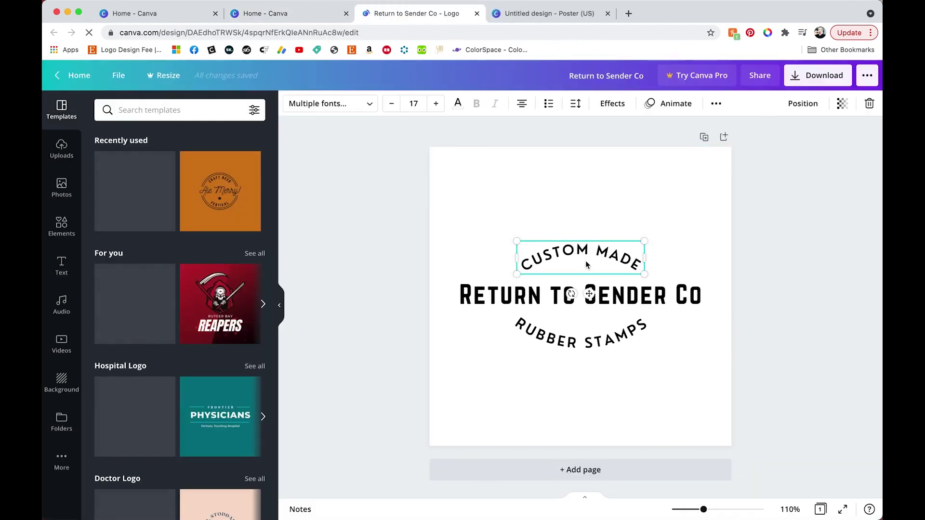
{"action": "left_click", "coordinate": [618, 295], "text": "shift"}
{"action": "left_click", "coordinate": [615, 333], "text": "shift"}
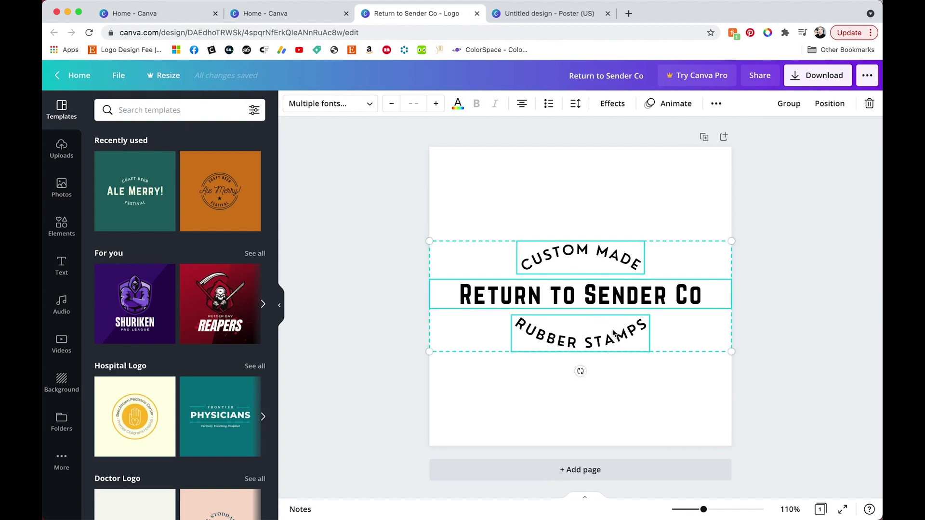
{"action": "right_click", "coordinate": [615, 333]}
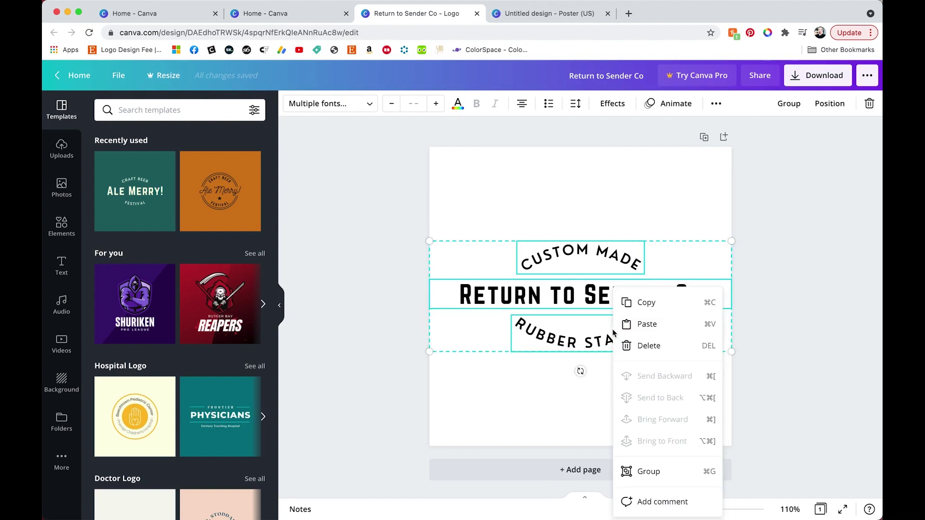
{"action": "left_click", "coordinate": [646, 301]}
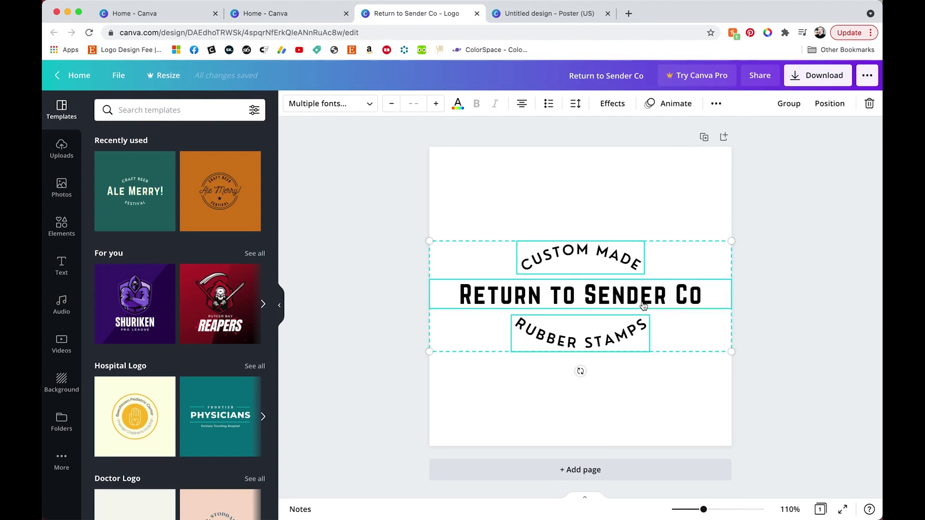
Paste the logo onto the blank US poster and enlarge it to the poster's width
{"action": "left_click", "coordinate": [550, 14]}
{"action": "right_click", "coordinate": [540, 214]}
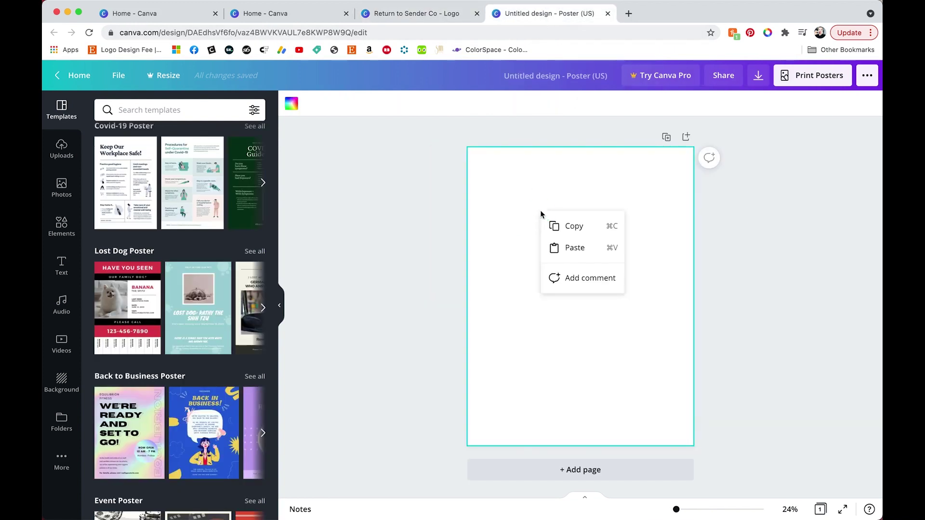
{"action": "left_click", "coordinate": [564, 246]}
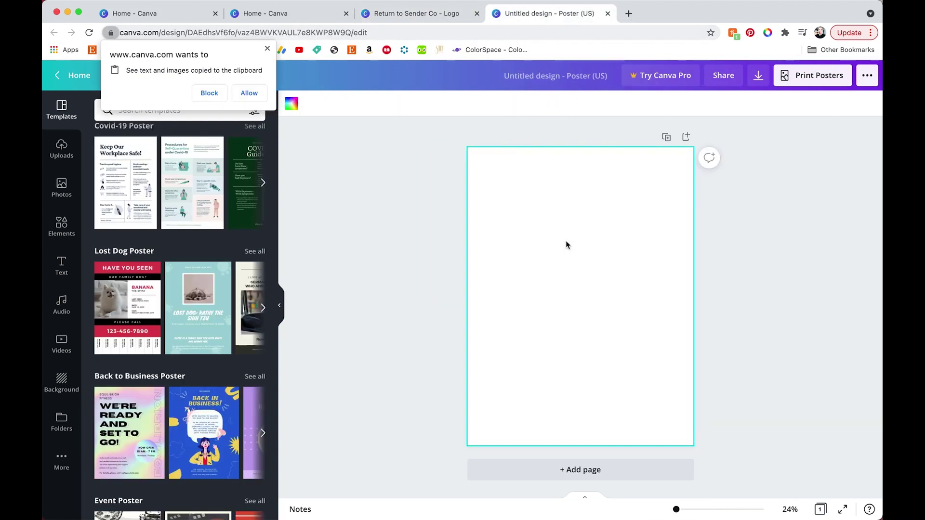
{"action": "left_click", "coordinate": [251, 92]}
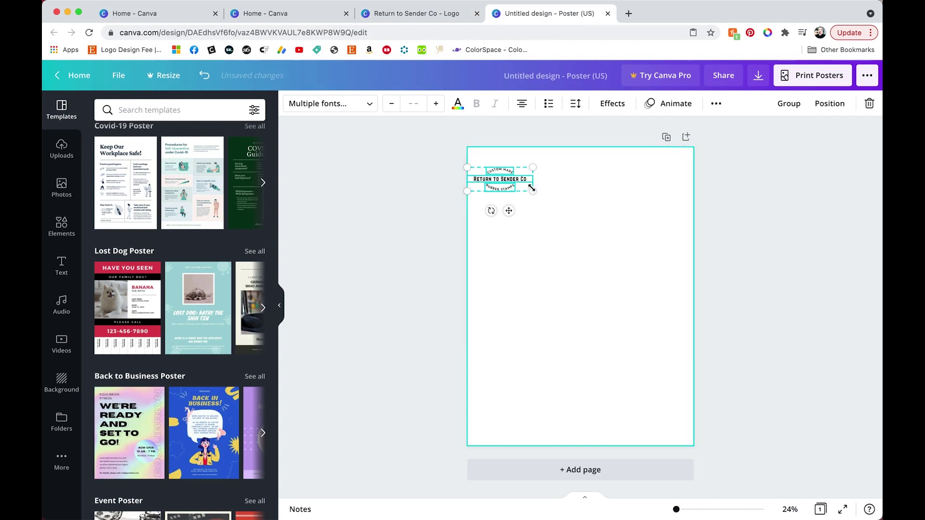
{"action": "key", "text": "super+z"}
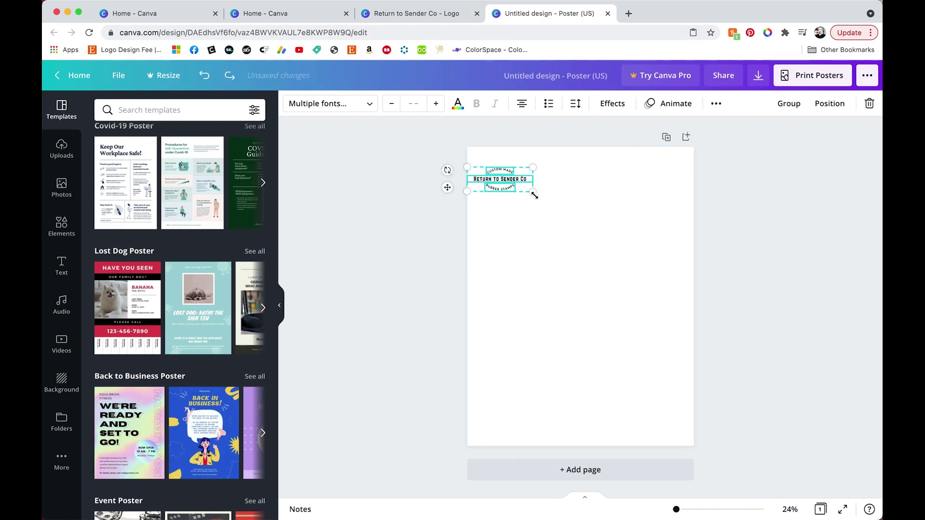
{"action": "left_click_drag", "start_coordinate": [533, 194], "coordinate": [670, 322]}
{"action": "left_click", "coordinate": [641, 354]}
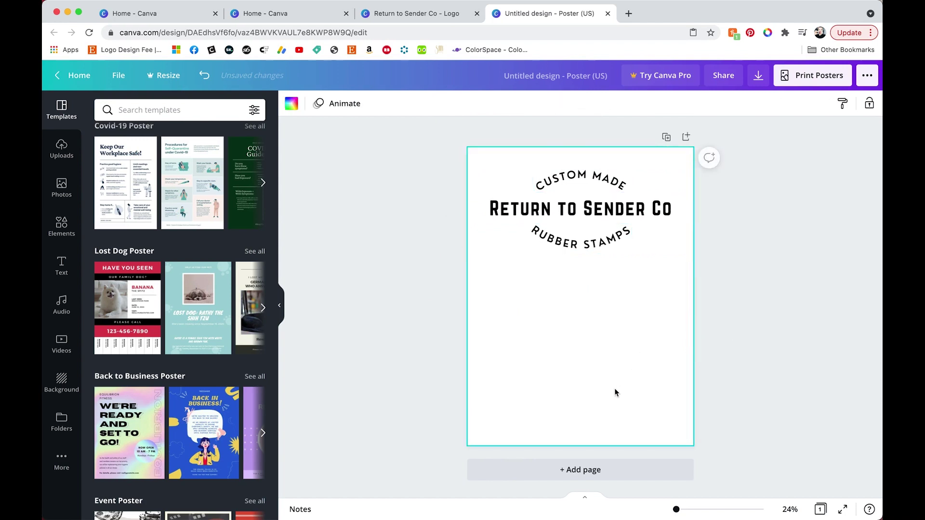
{"action": "key", "text": "super+2"}
{"action": "left_click", "coordinate": [796, 79]}
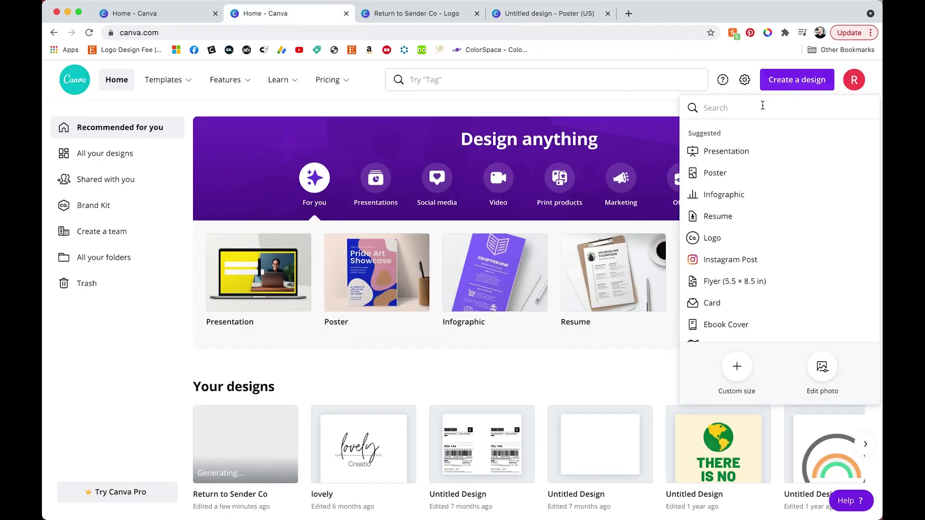
Create a custom-size design 11 in wide by 3 in high
{"action": "left_click", "coordinate": [737, 370]}
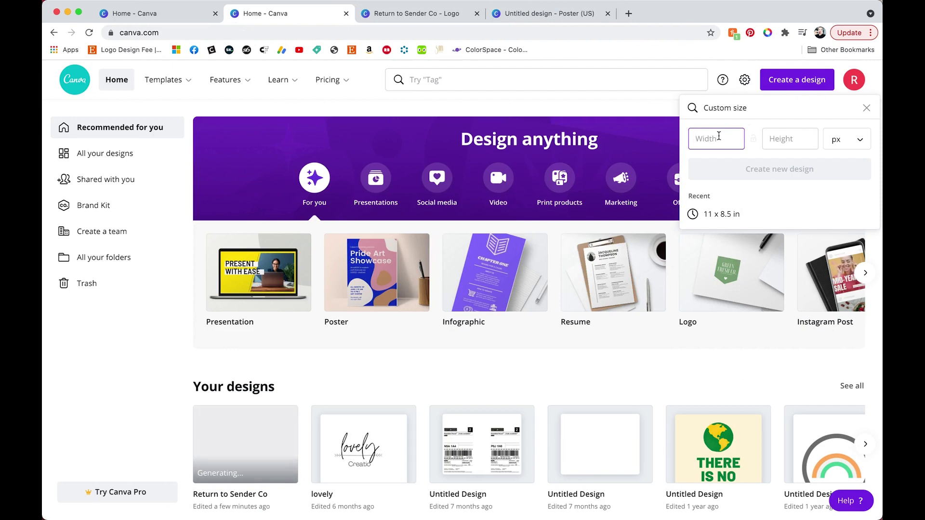
{"action": "left_click", "coordinate": [847, 139]}
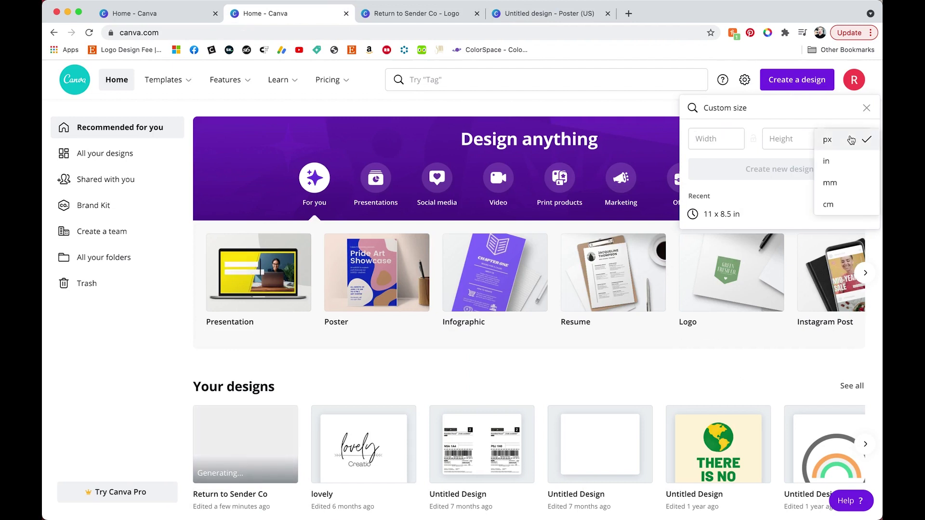
{"action": "left_click", "coordinate": [843, 166]}
{"action": "left_click", "coordinate": [718, 136]}
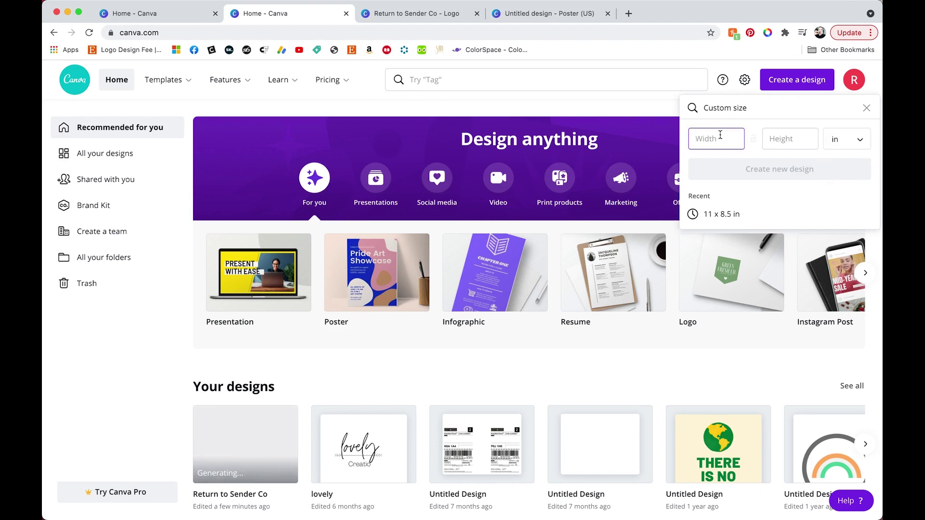
{"action": "type", "text": "11"}
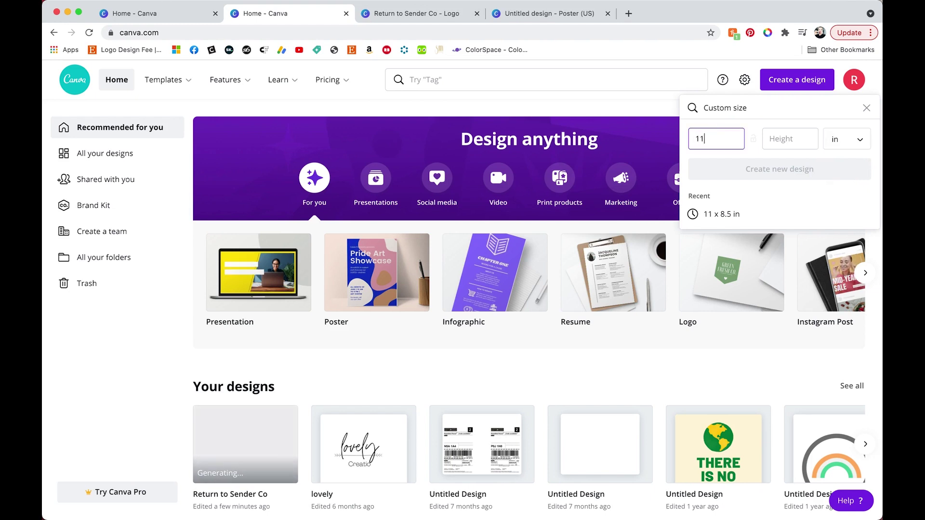
{"action": "key", "text": "Tab"}
{"action": "type", "text": "3"}
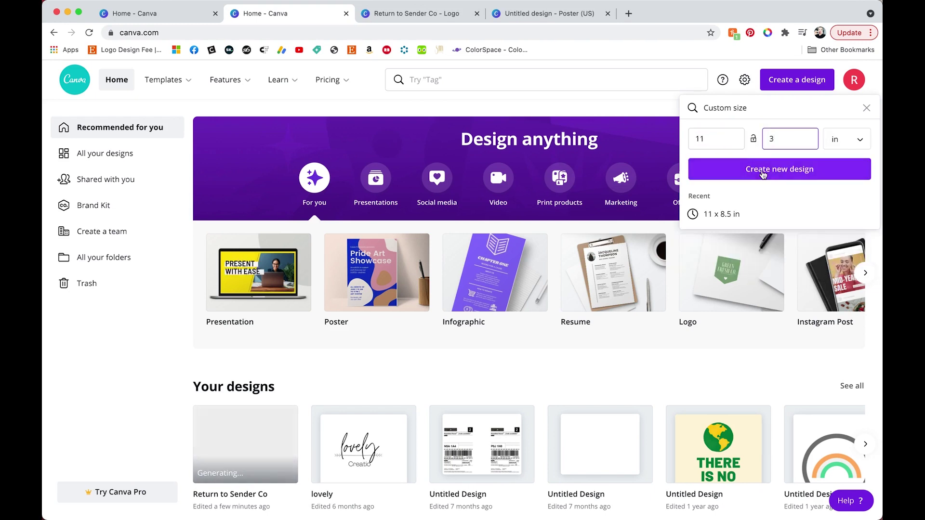
{"action": "left_click", "coordinate": [763, 172]}
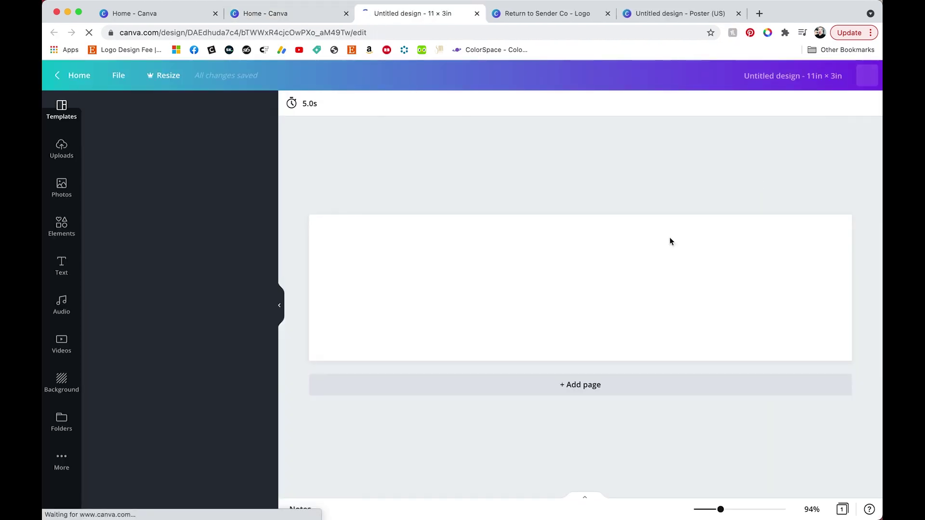
Paste the logo into the 11 × 3 in design, enlarge it to full height and centre it
{"action": "right_click", "coordinate": [530, 274]}
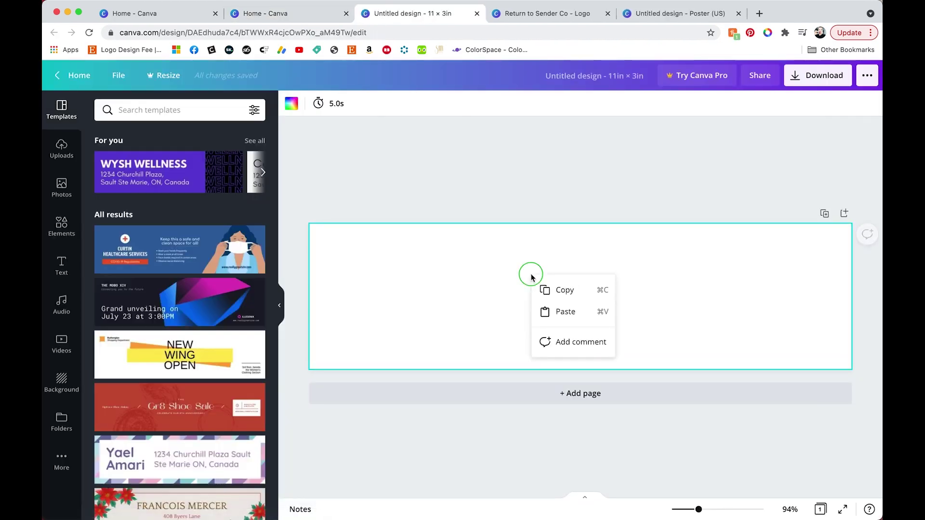
{"action": "left_click", "coordinate": [556, 314]}
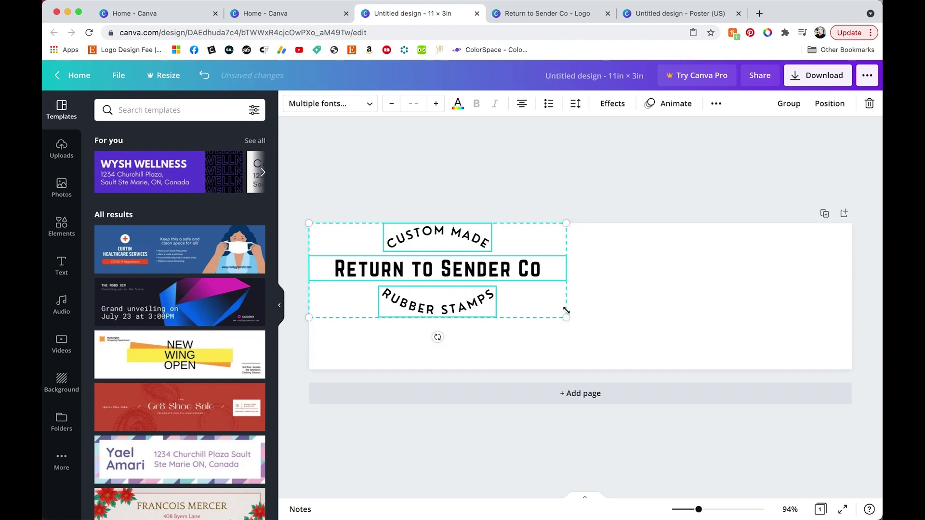
{"action": "left_click_drag", "start_coordinate": [564, 316], "coordinate": [710, 368]}
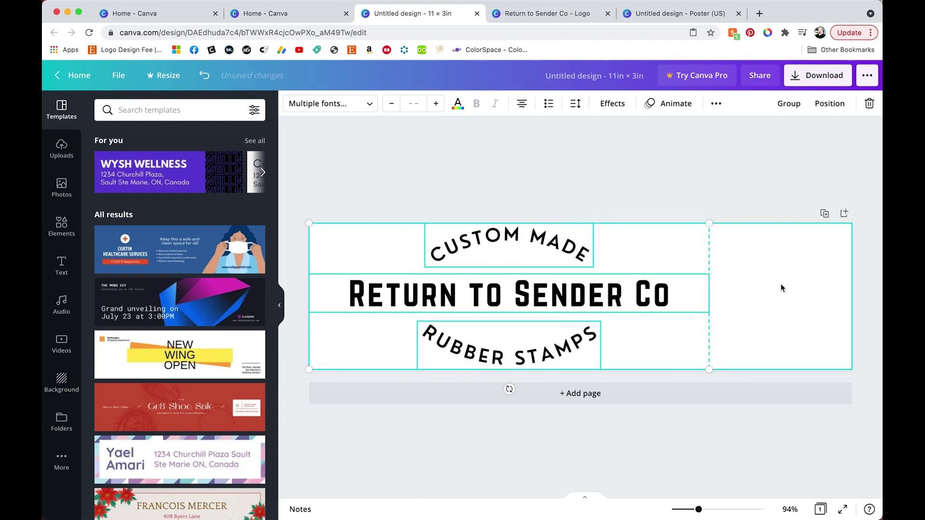
{"action": "left_click_drag", "start_coordinate": [481, 255], "coordinate": [555, 254]}
{"action": "left_click", "coordinate": [819, 75]}
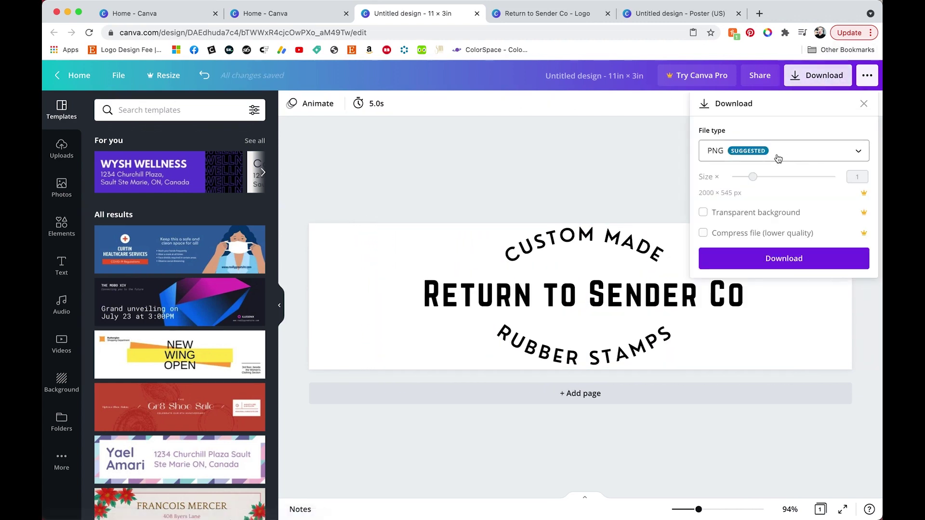
Download the logo as a PNG and dismiss the referral popup
{"action": "left_click", "coordinate": [747, 256]}
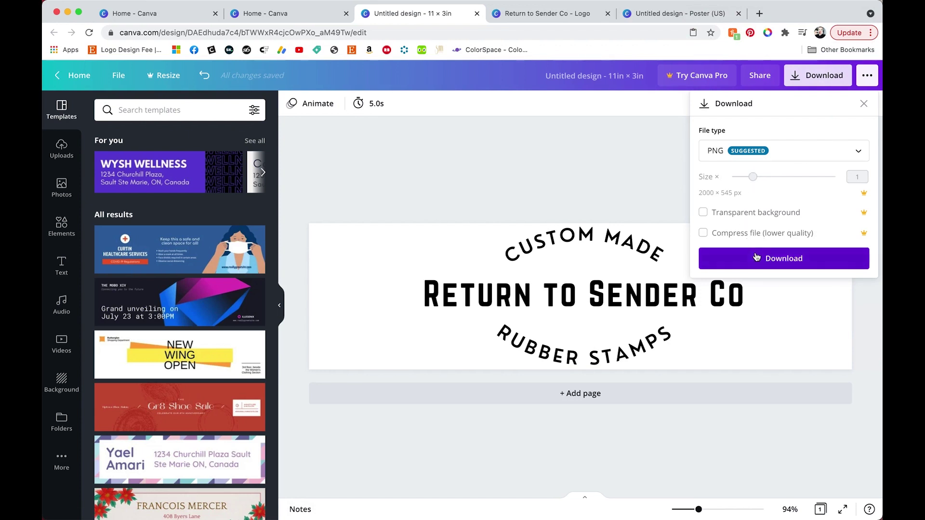
{"action": "left_click", "coordinate": [820, 75]}
{"action": "left_click", "coordinate": [712, 174]}
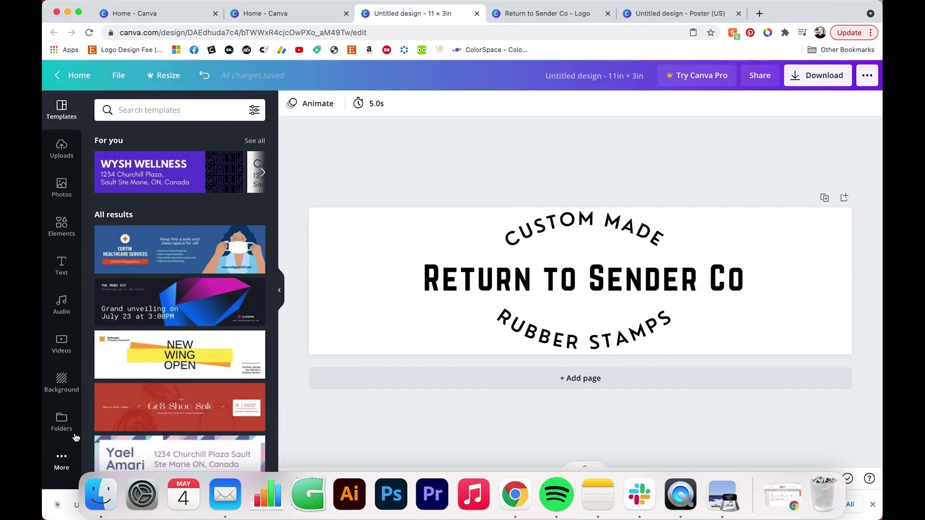
Open the downloaded Untitled design.png in Preview and move its window lower beside the design
{"action": "left_click", "coordinate": [71, 504]}
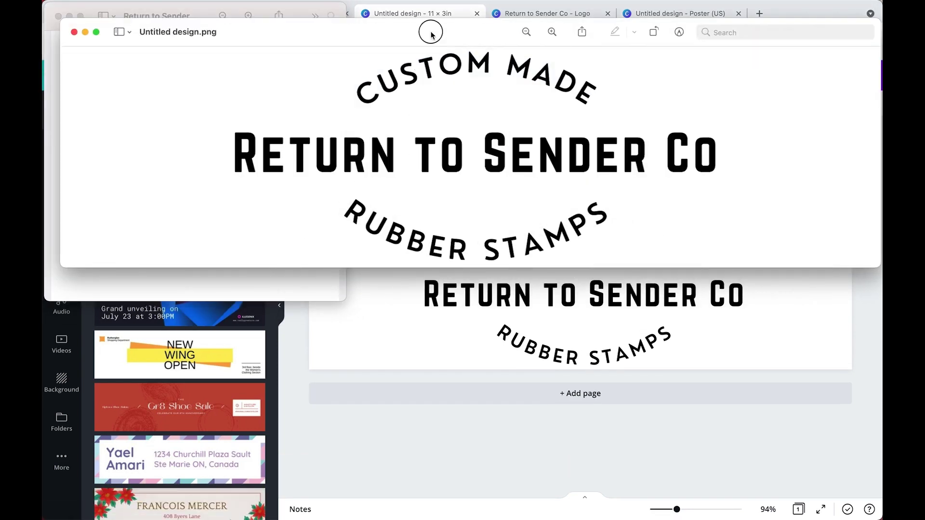
{"action": "left_click_drag", "start_coordinate": [429, 27], "coordinate": [408, 242]}
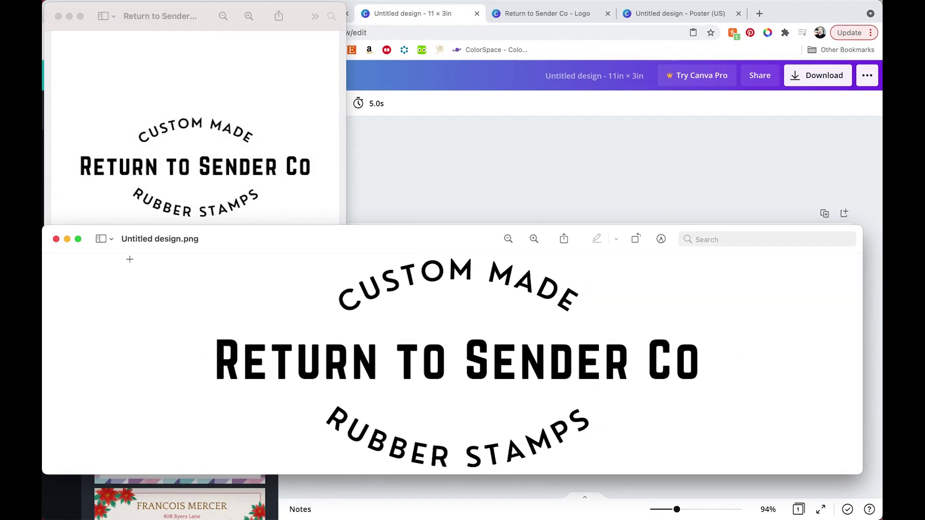
{"action": "left_click", "coordinate": [436, 30]}
{"action": "key", "text": "super+t"}
Search Google for inkscape and go to the official inkscape.org site
{"action": "type", "text": "inks"}
{"action": "key", "text": "Down"}
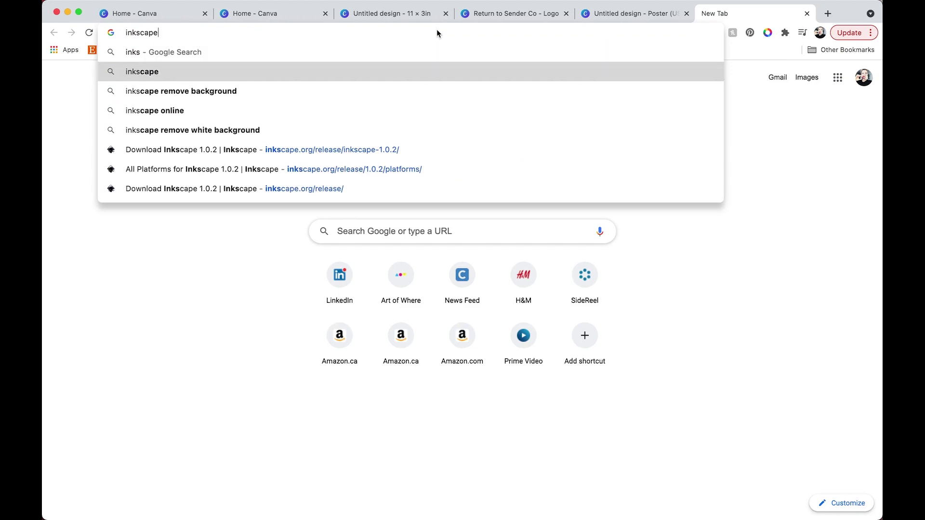
{"action": "key", "text": "Return"}
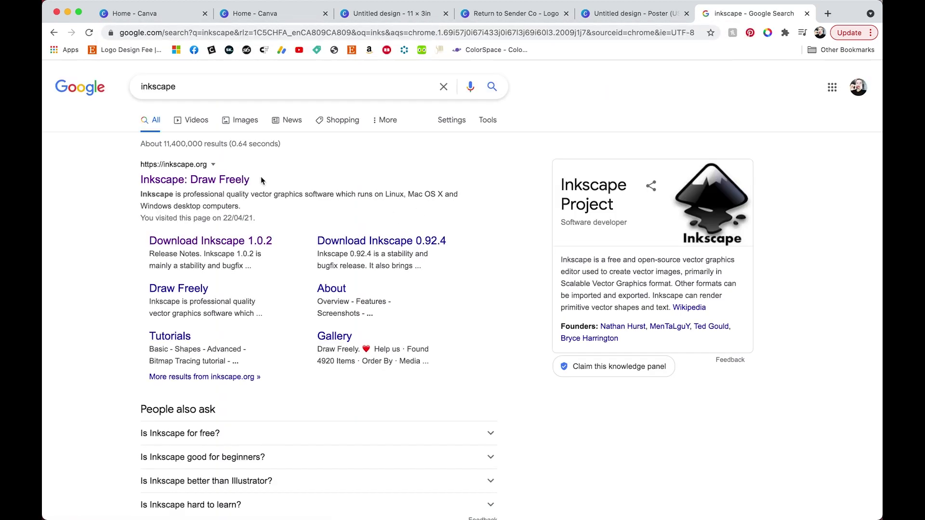
{"action": "left_click", "coordinate": [241, 180]}
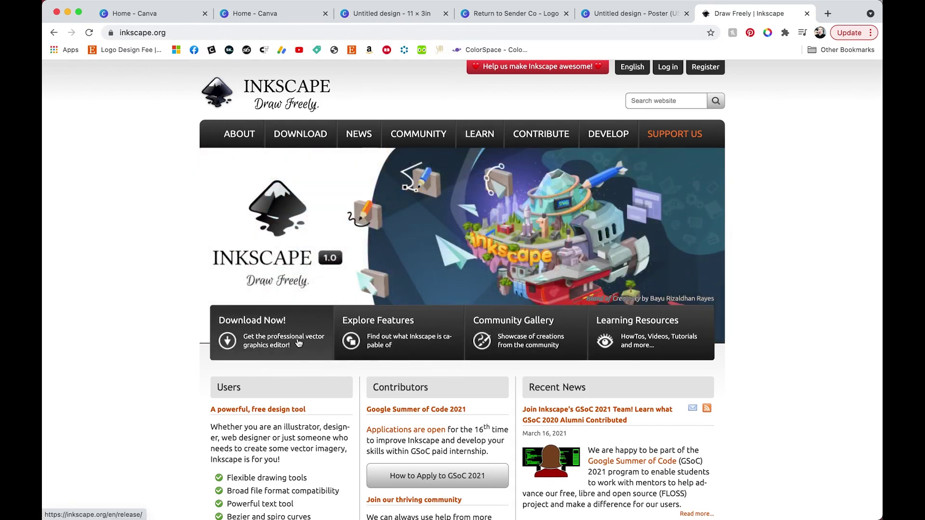
Download the Inkscape 1.0.2 macOS disk image (dmg)
{"action": "left_click", "coordinate": [298, 343]}
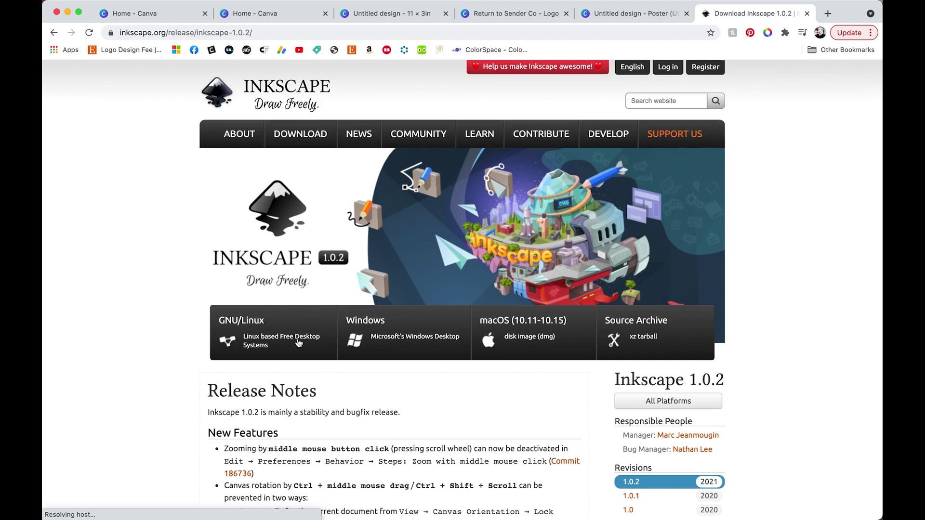
{"action": "left_click", "coordinate": [538, 346]}
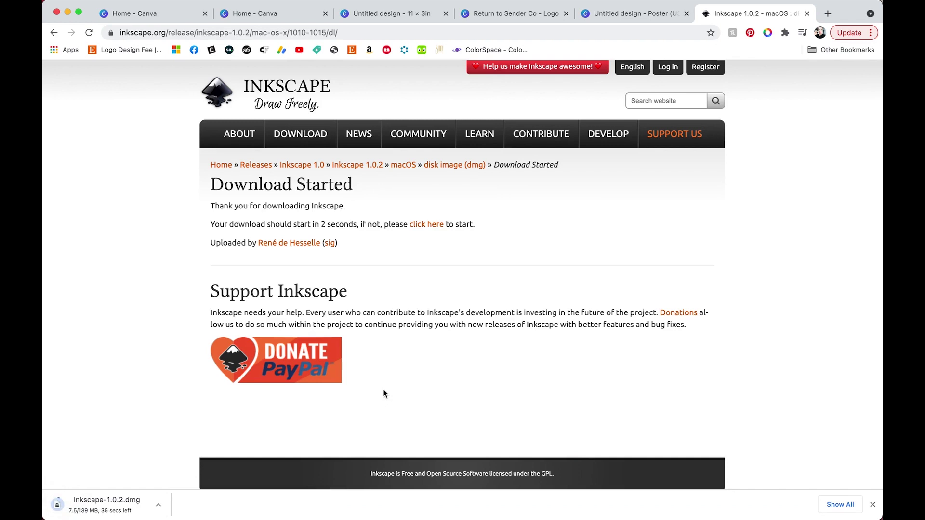
{"action": "key", "text": "super+space"}
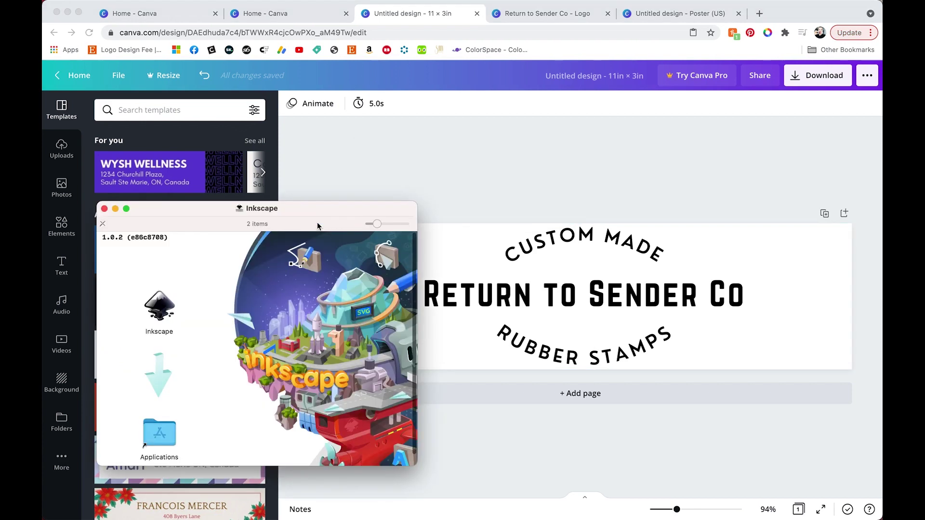
Install Inkscape into Applications and launch it, approving the downloaded-app security prompt
{"action": "left_click_drag", "start_coordinate": [159, 308], "coordinate": [222, 172]}
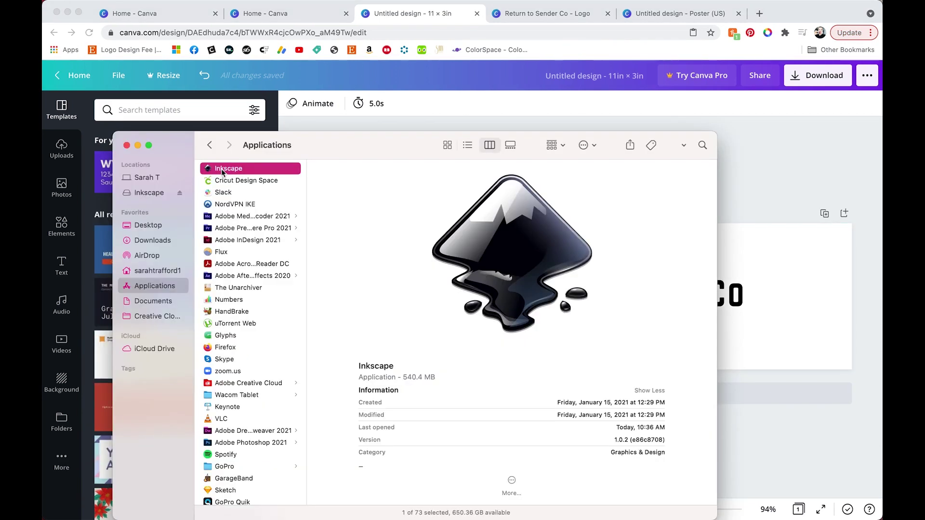
{"action": "double_click", "coordinate": [222, 170]}
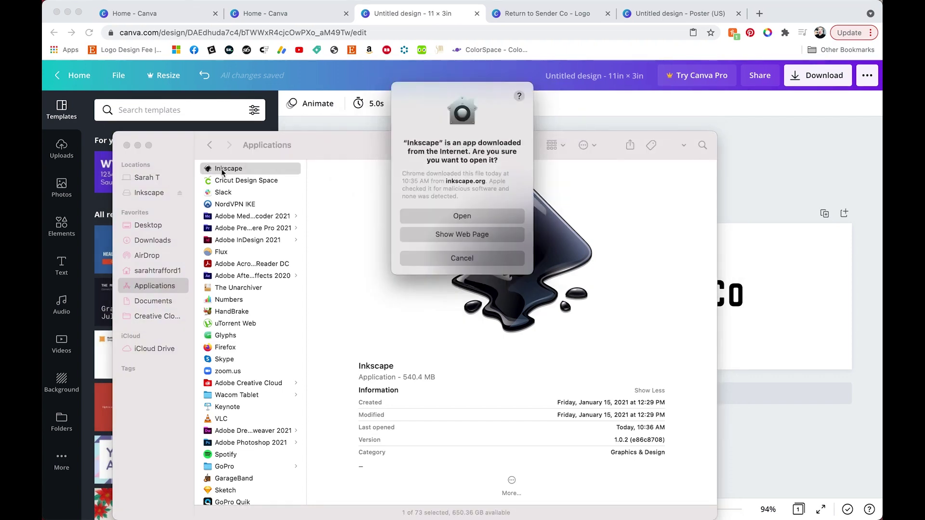
{"action": "left_click", "coordinate": [463, 215]}
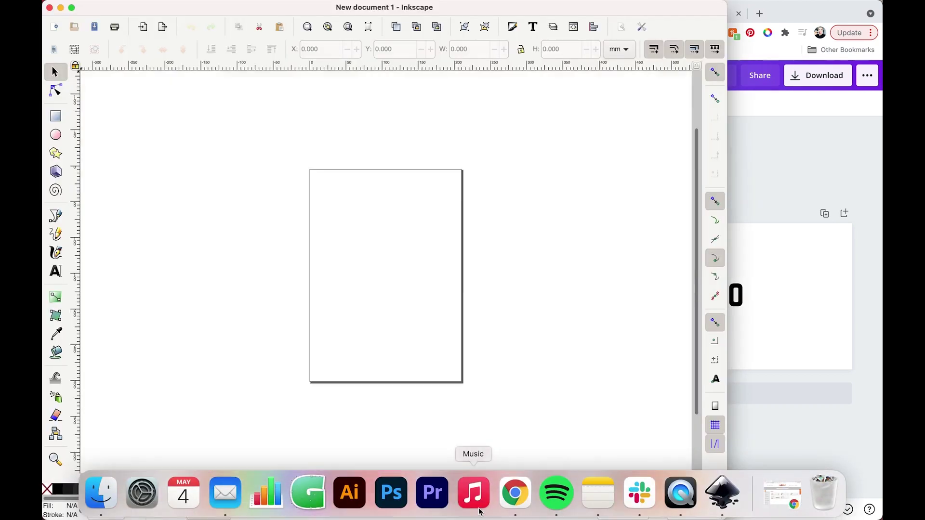
{"action": "left_click", "coordinate": [123, 7]}
Open Return to Sender Co.pdf from Downloads using the Poppler/Cairo PDF import method
{"action": "left_click", "coordinate": [129, 48]}
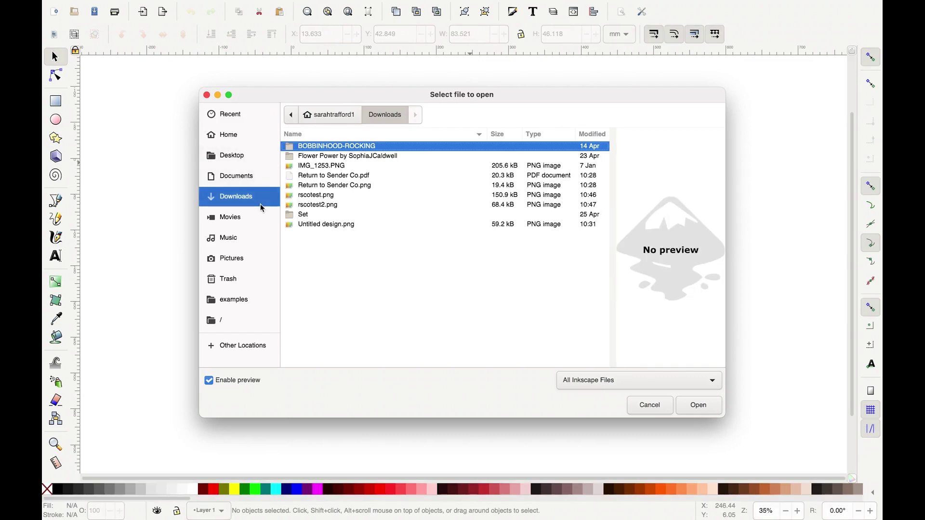
{"action": "left_click", "coordinate": [353, 177]}
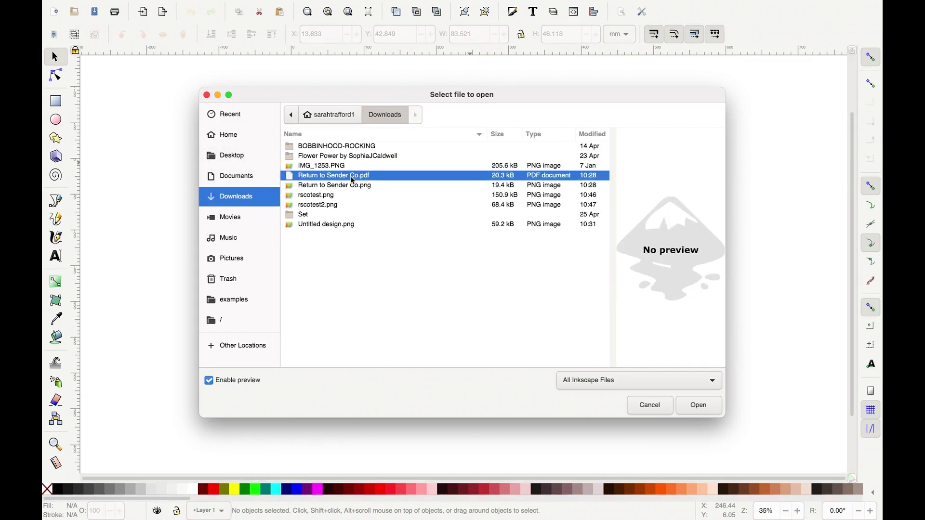
{"action": "double_click", "coordinate": [351, 175]}
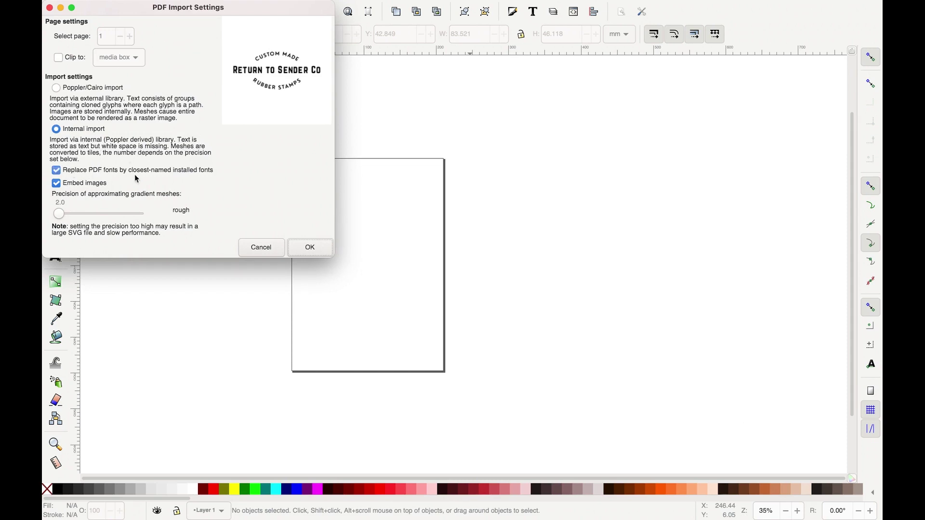
{"action": "left_click", "coordinate": [57, 88]}
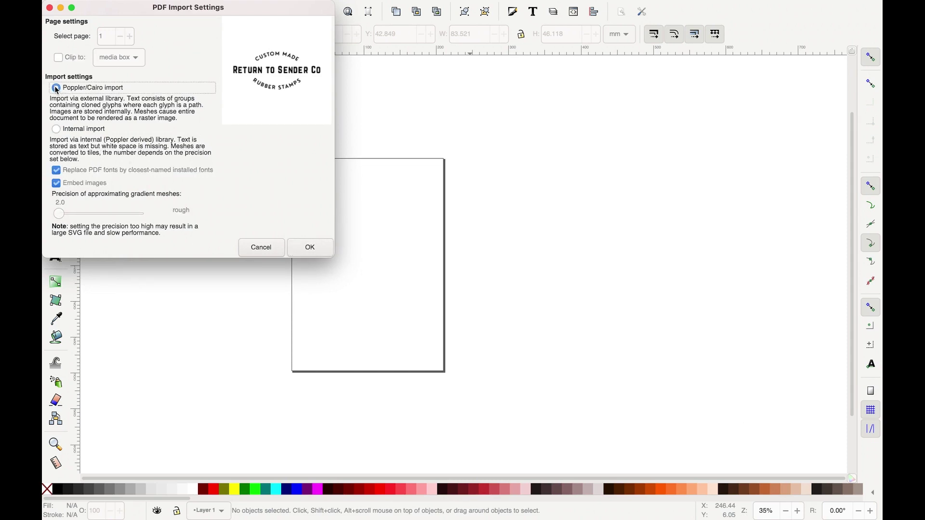
{"action": "left_click", "coordinate": [57, 129]}
{"action": "left_click", "coordinate": [57, 170]}
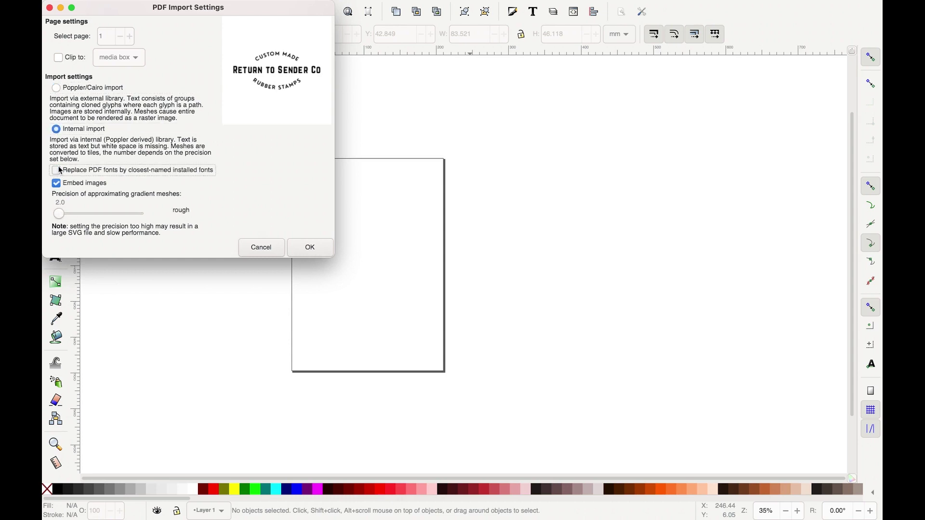
{"action": "left_click", "coordinate": [56, 88]}
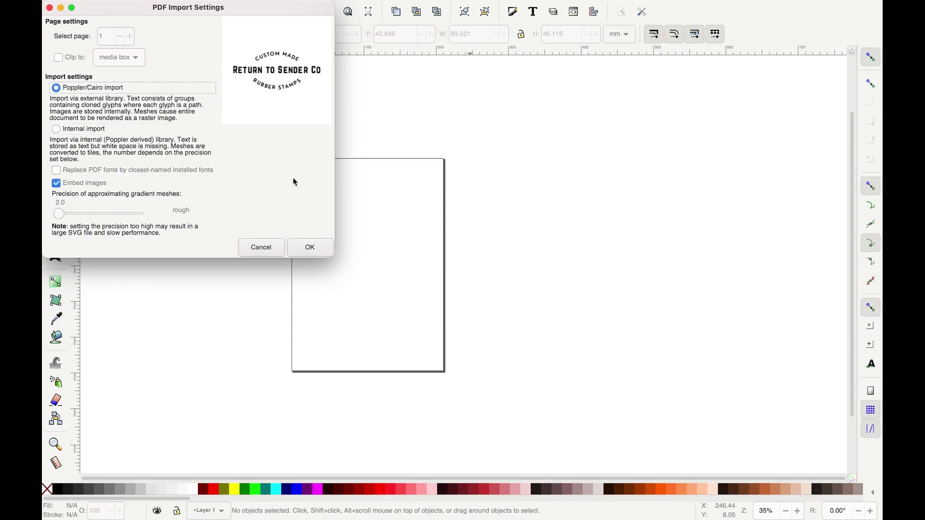
{"action": "left_click", "coordinate": [318, 250]}
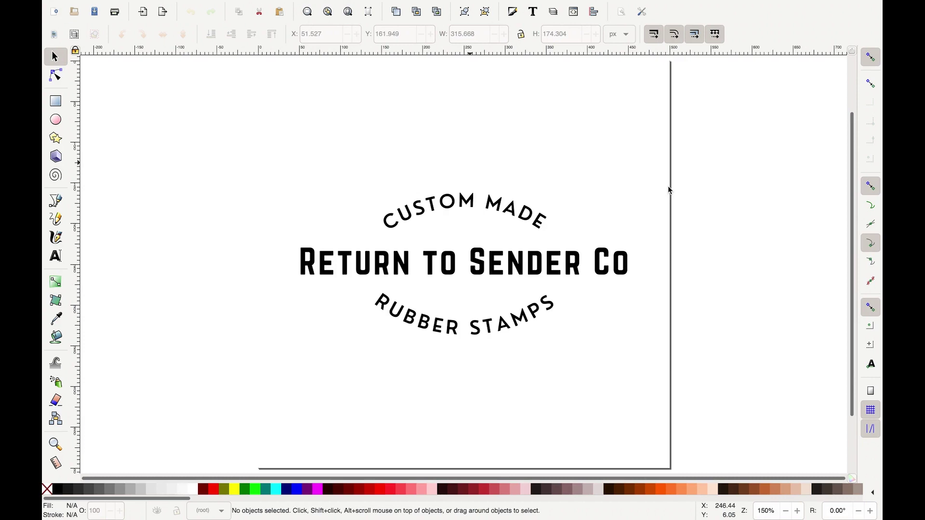
{"action": "scroll", "coordinate": [699, 155], "scroll_direction": "down", "scroll_amount": 2}
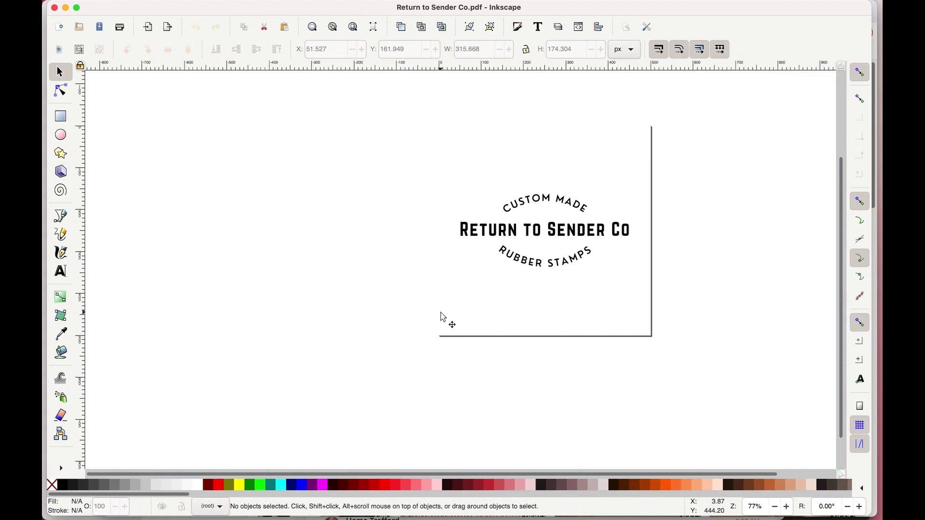
{"action": "left_click", "coordinate": [442, 318]}
{"action": "double_click", "coordinate": [440, 314]}
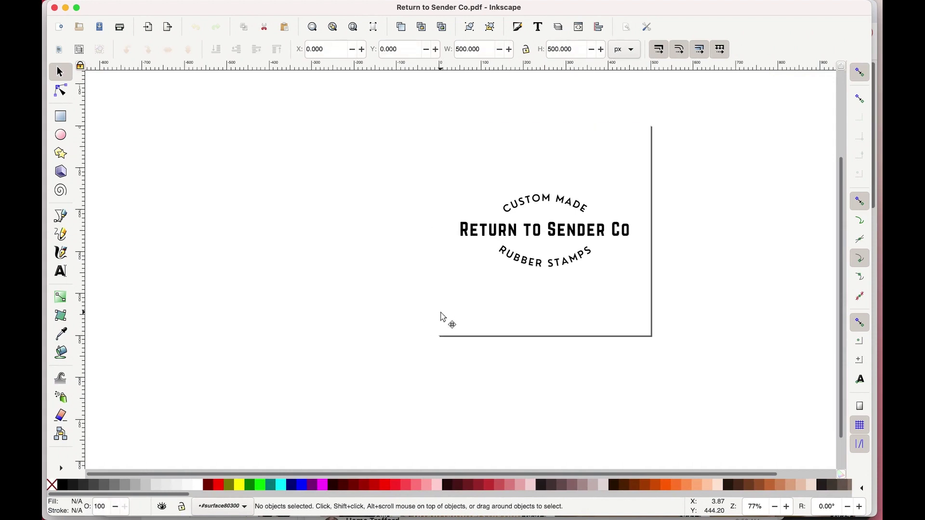
{"action": "left_click", "coordinate": [443, 304]}
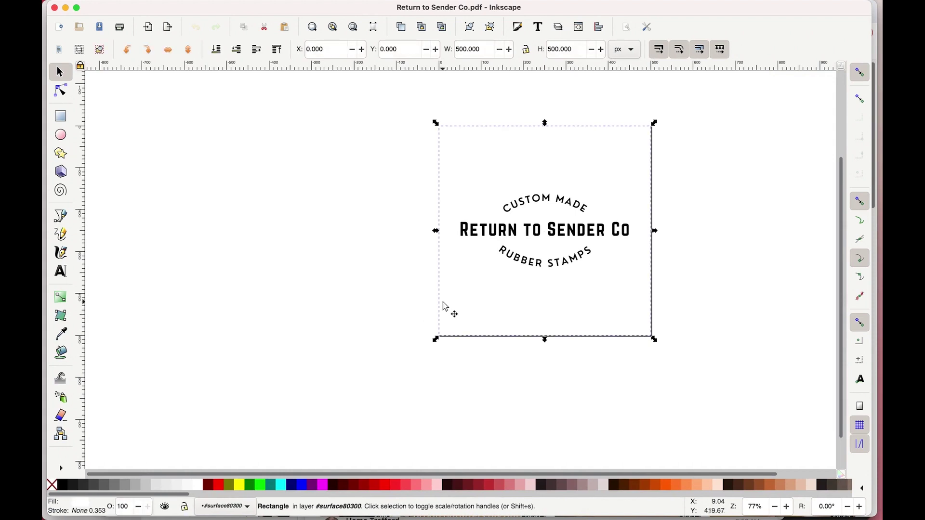
{"action": "key", "text": "Delete"}
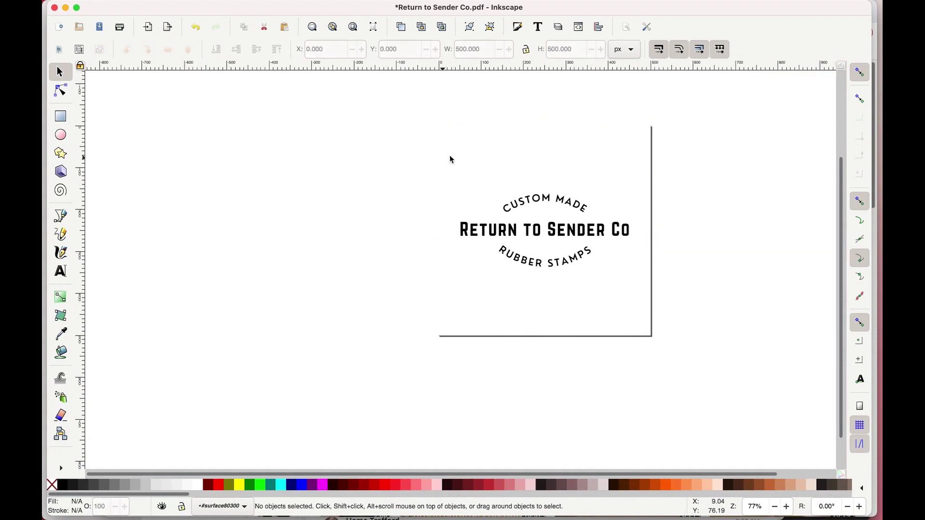
{"action": "key", "text": "r"}
{"action": "key", "text": "ctrl+z"}
{"action": "key", "text": "Delete"}
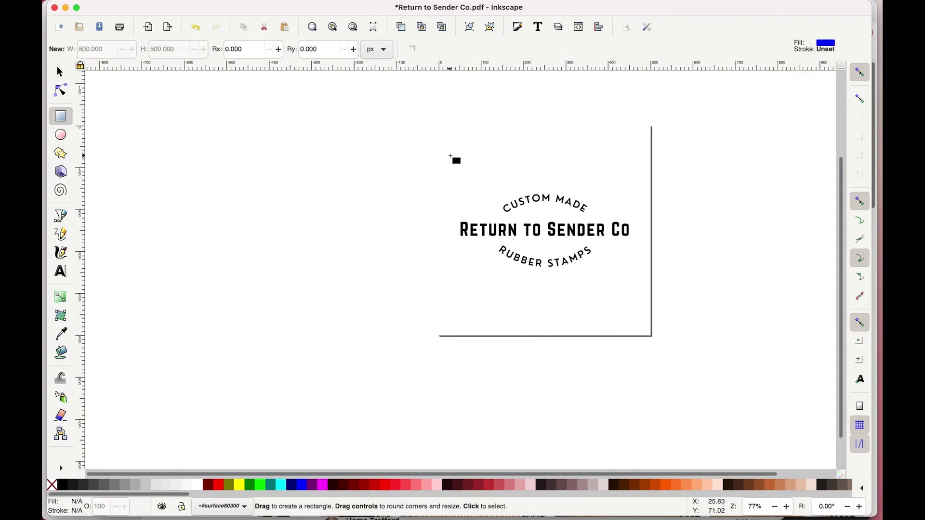
{"action": "key", "text": "ctrl+z"}
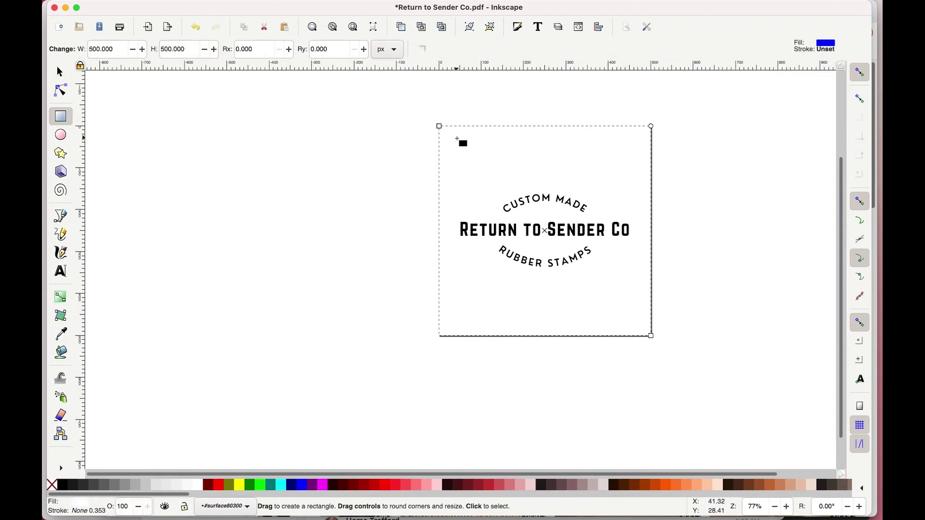
{"action": "key", "text": "Escape"}
{"action": "left_click", "coordinate": [59, 71]}
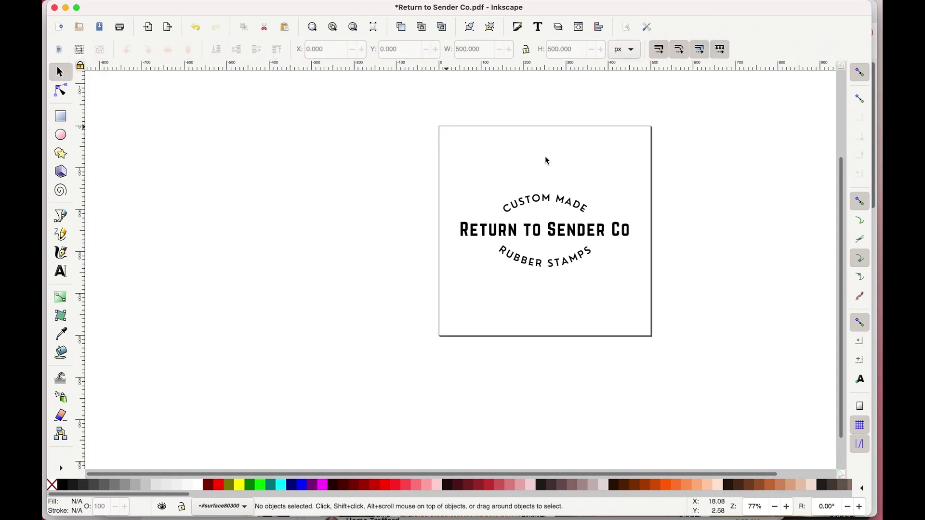
{"action": "left_click_drag", "start_coordinate": [429, 116], "coordinate": [663, 356]}
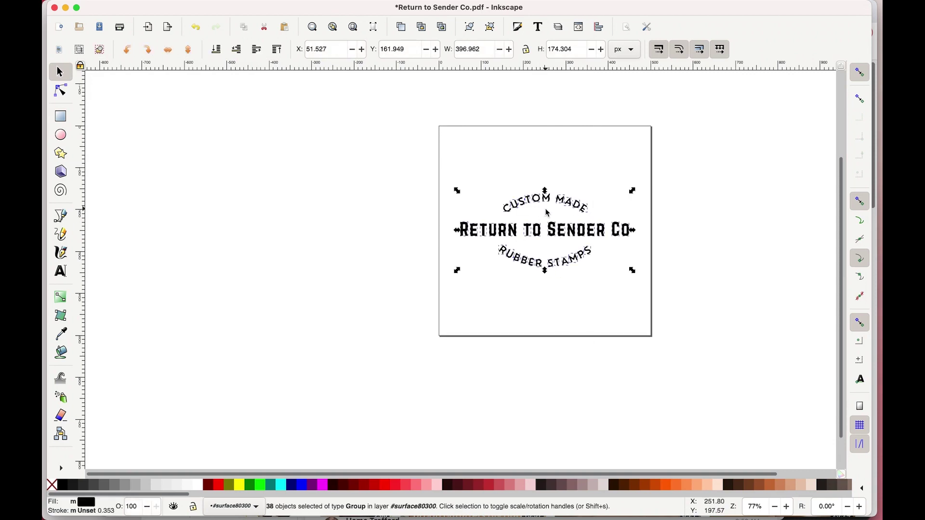
{"action": "left_click", "coordinate": [413, 148]}
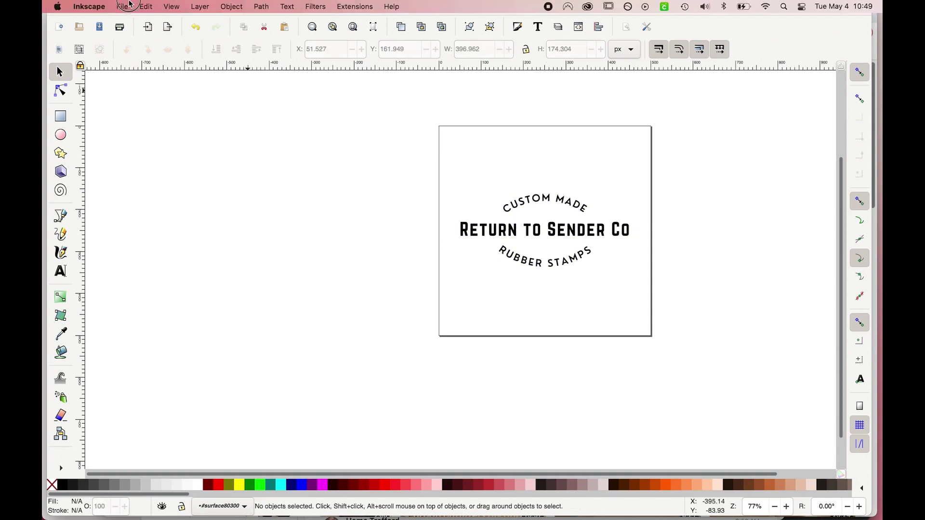
{"action": "left_click", "coordinate": [129, 5]}
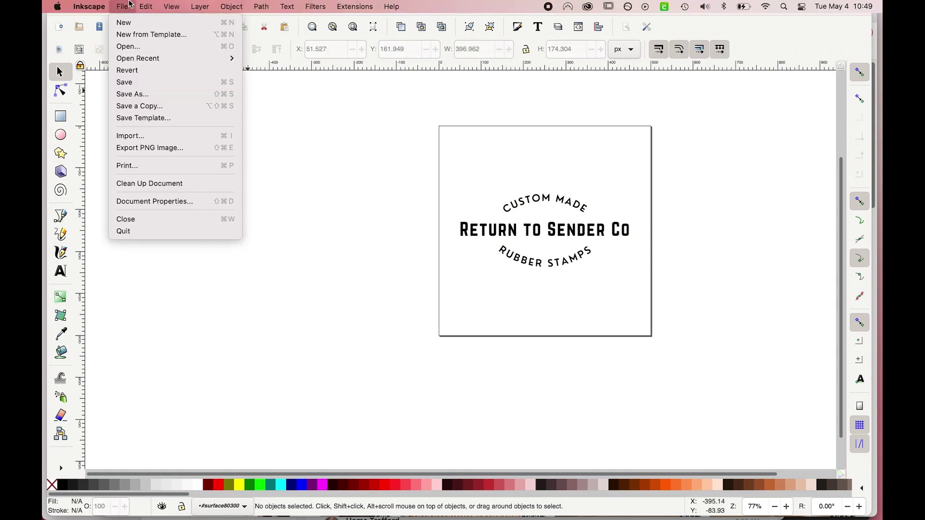
Set the PNG export resolution to 300 dpi
{"action": "left_click", "coordinate": [132, 143]}
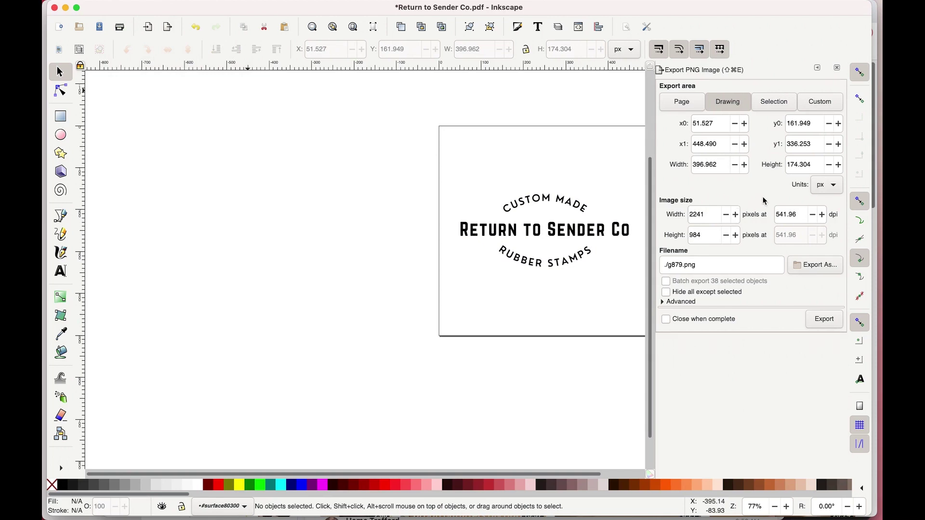
{"action": "left_click", "coordinate": [785, 216]}
{"action": "left_click", "coordinate": [784, 216]}
{"action": "left_click_drag", "start_coordinate": [785, 214], "coordinate": [777, 215]}
{"action": "triple_click", "coordinate": [777, 215]}
{"action": "type", "text": "300"}
{"action": "key", "text": "Tab"}
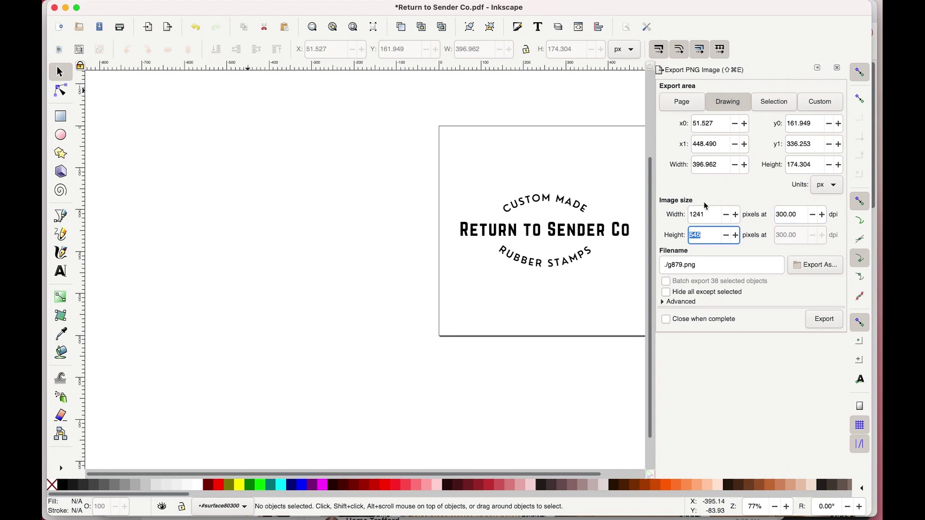
Set width to 5241 px, name the file rsco-transparent.png, and export it
{"action": "left_click", "coordinate": [695, 214]}
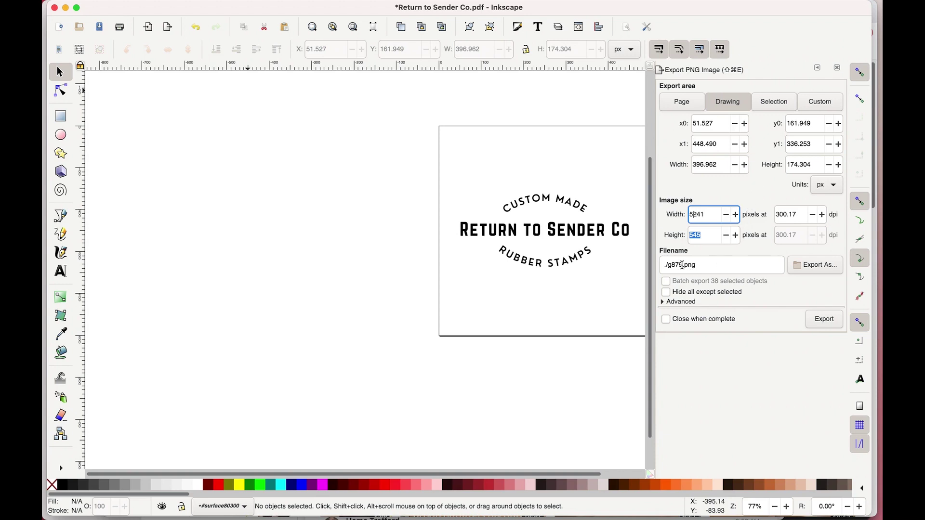
{"action": "double_click", "coordinate": [662, 265]}
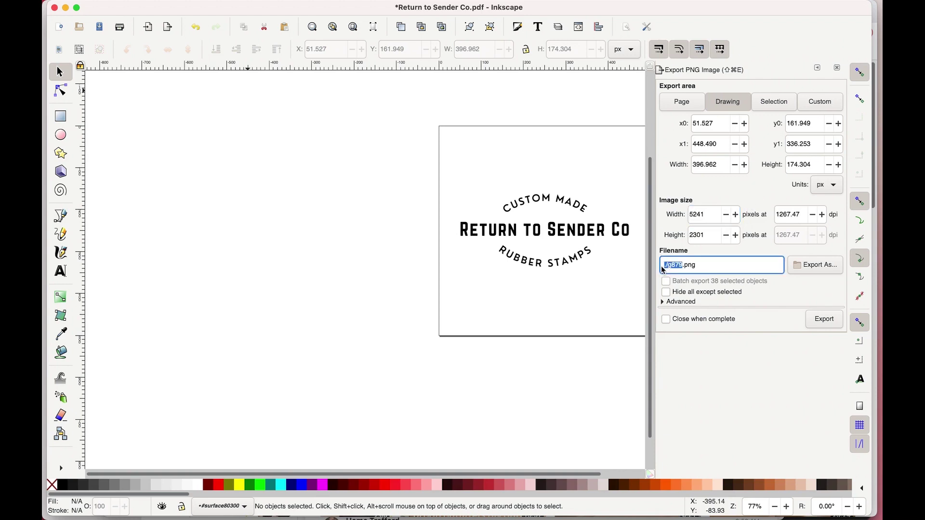
{"action": "type", "text": "rsco-transparent"}
{"action": "left_click", "coordinate": [663, 302]}
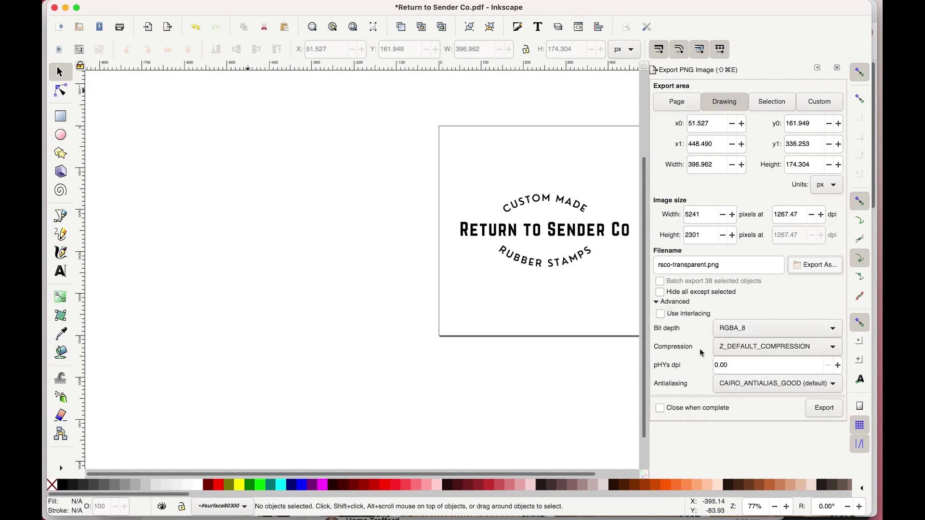
{"action": "left_click", "coordinate": [826, 410]}
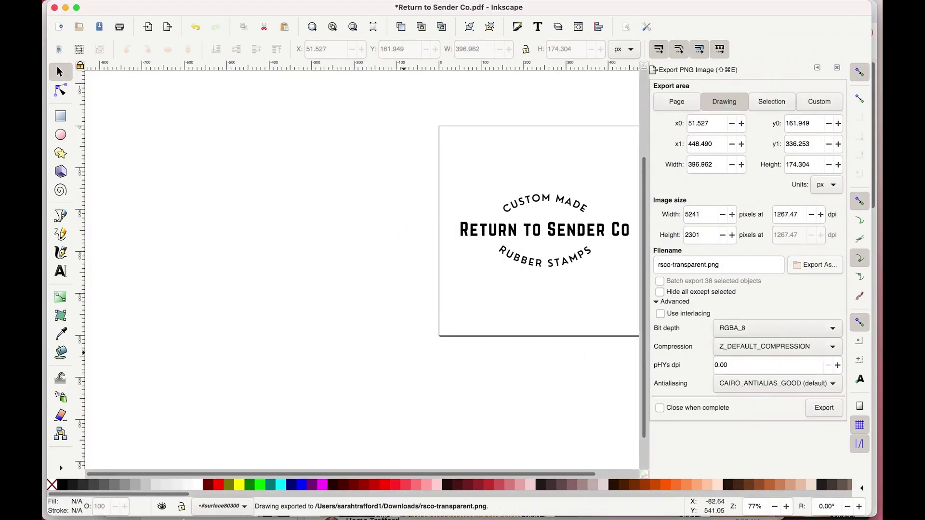
{"action": "mouse_move", "coordinate": [183, 501]}
{"action": "left_click", "coordinate": [89, 501]}
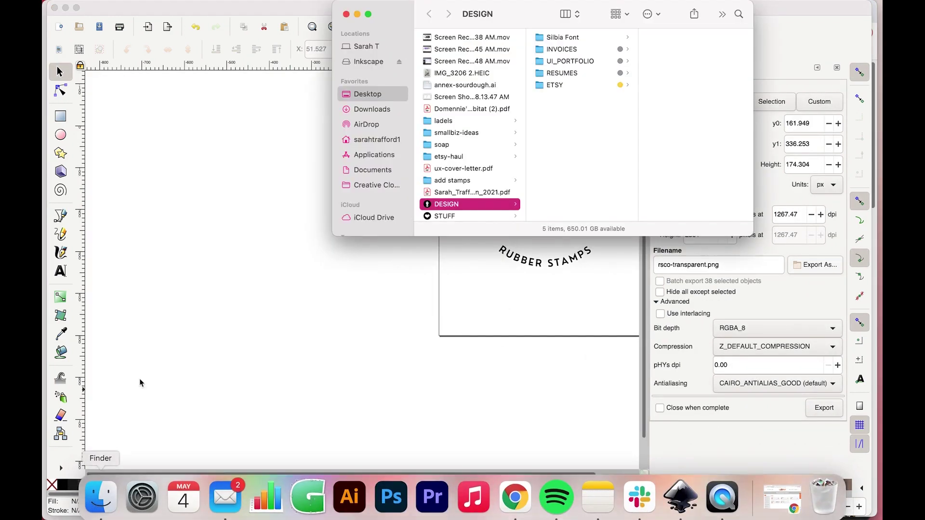
{"action": "left_click", "coordinate": [372, 109]}
{"action": "left_click", "coordinate": [476, 53]}
{"action": "double_click", "coordinate": [475, 53]}
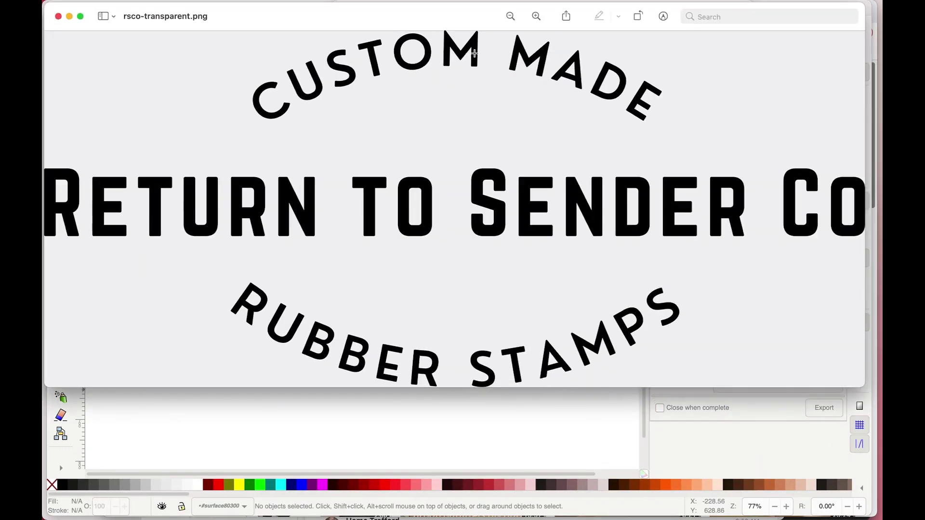
{"action": "scroll", "coordinate": [428, 142], "scroll_direction": "up", "scroll_amount": 3}
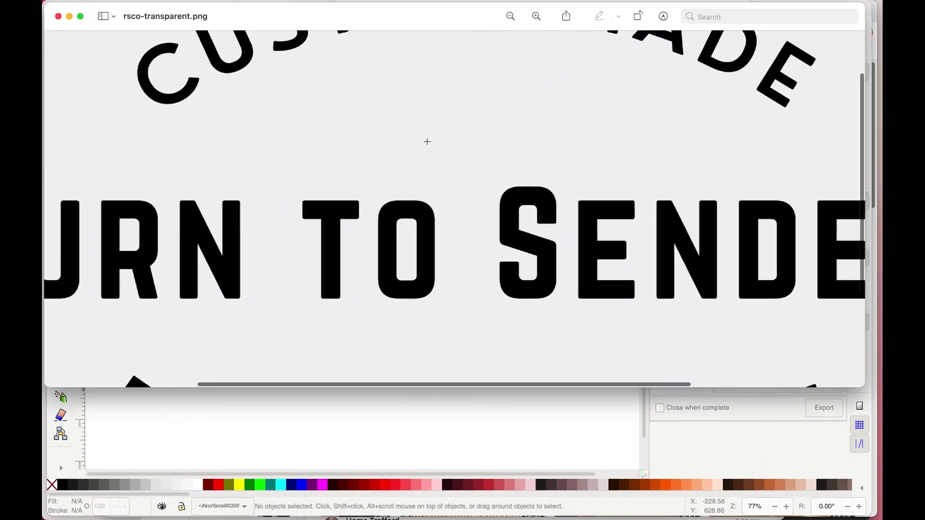
{"action": "scroll", "coordinate": [427, 142], "scroll_direction": "down", "scroll_amount": 3}
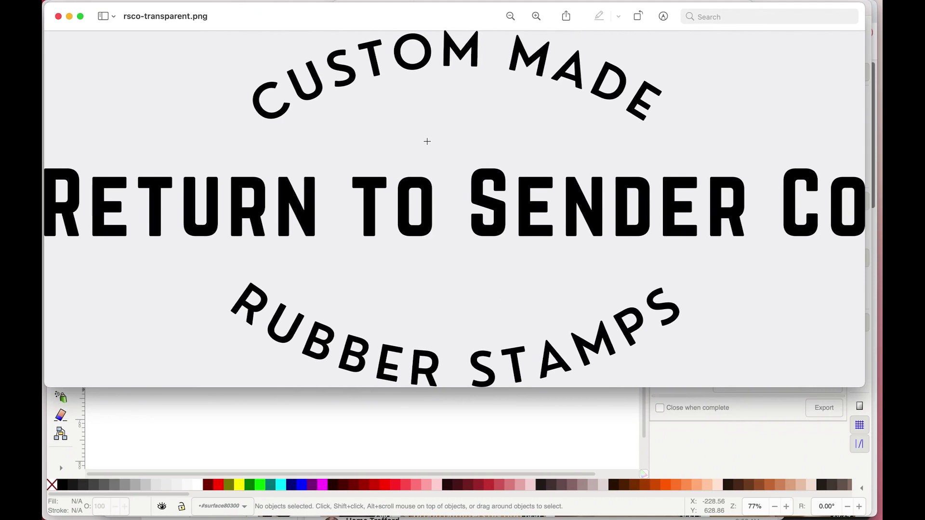
{"action": "key", "text": "super+w"}
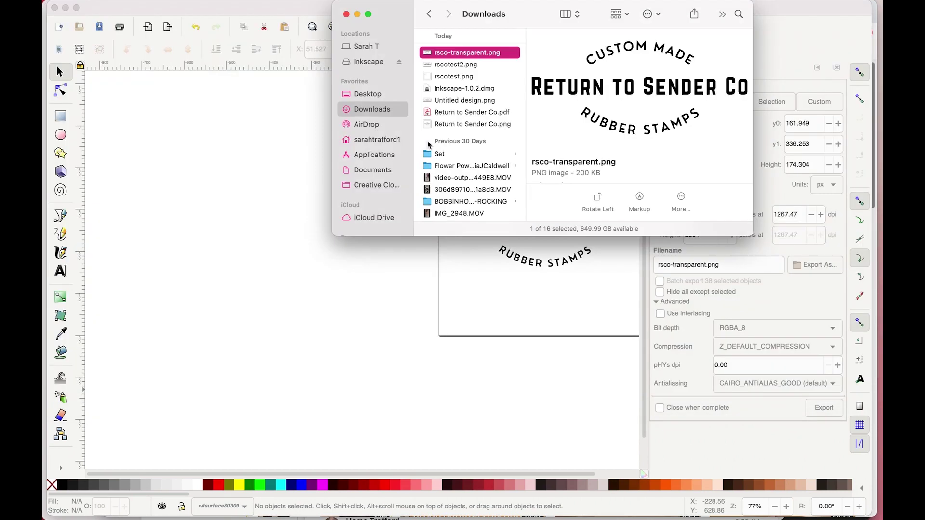
{"action": "key", "text": "space"}
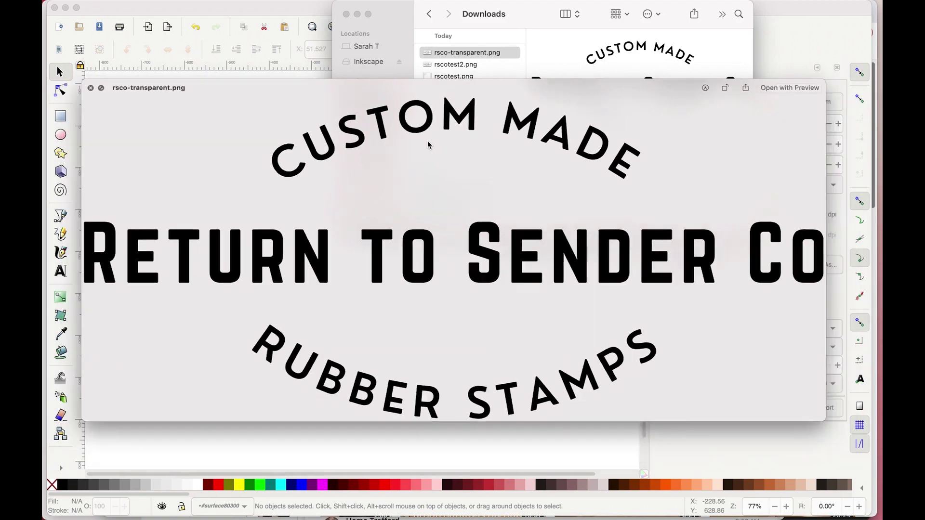
{"action": "key", "text": "space"}
{"action": "left_click", "coordinate": [318, 176]}
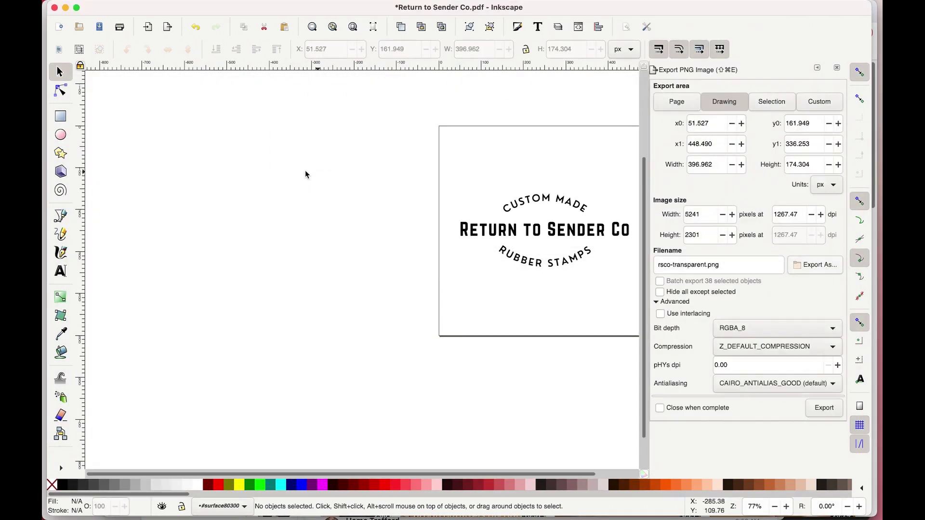
{"action": "scroll", "coordinate": [305, 170], "scroll_direction": "right", "scroll_amount": 3}
Save the logo as the Inkscape SVG file Return to Sender Co.svg in Downloads
{"action": "mouse_move", "coordinate": [154, 2]}
{"action": "left_click", "coordinate": [122, 6]}
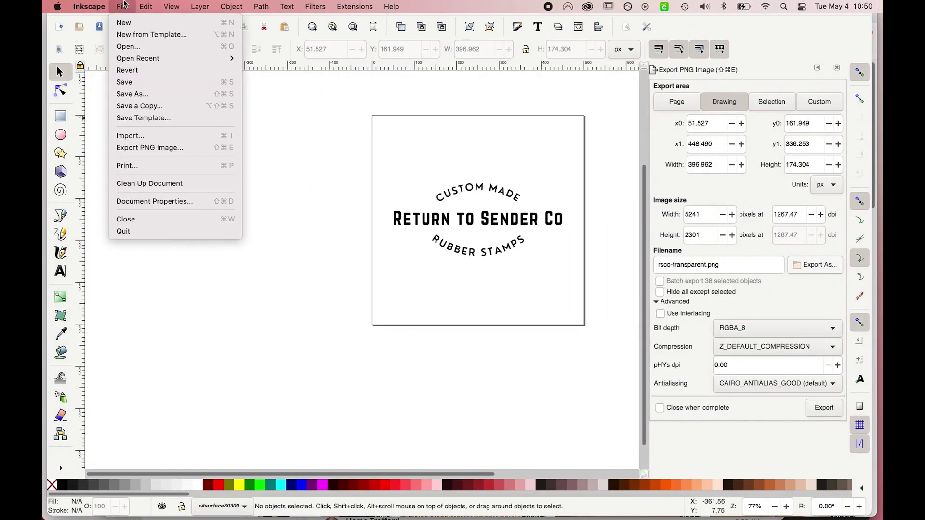
{"action": "left_click", "coordinate": [147, 95]}
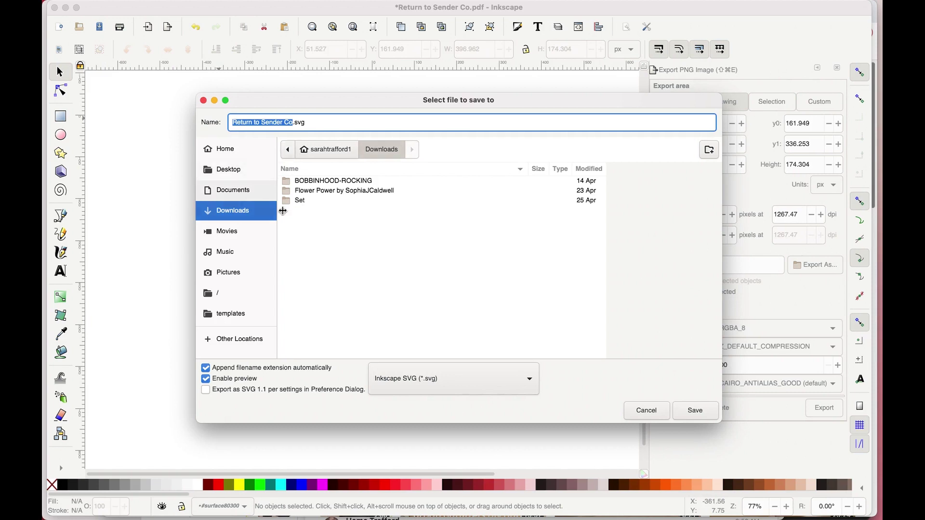
{"action": "left_click", "coordinate": [695, 410]}
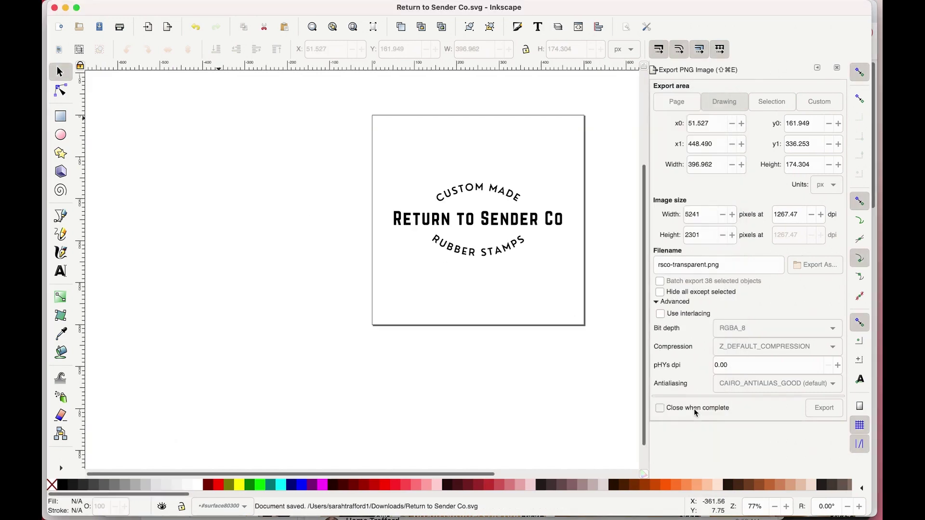
Quick Look Return to Sender Co.svg in Finder's Downloads folder, then close the preview
{"action": "mouse_move", "coordinate": [137, 499]}
{"action": "left_click", "coordinate": [100, 492]}
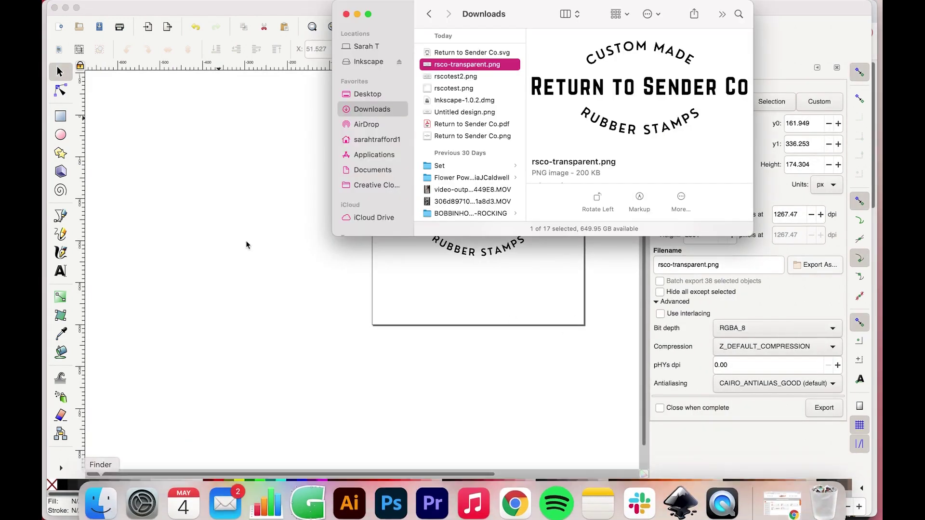
{"action": "left_click", "coordinate": [494, 53]}
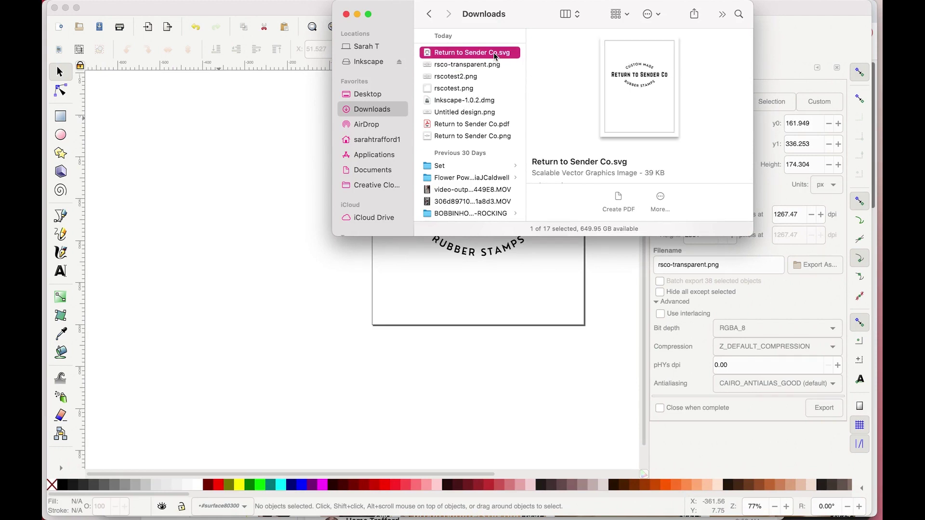
{"action": "key", "text": "space"}
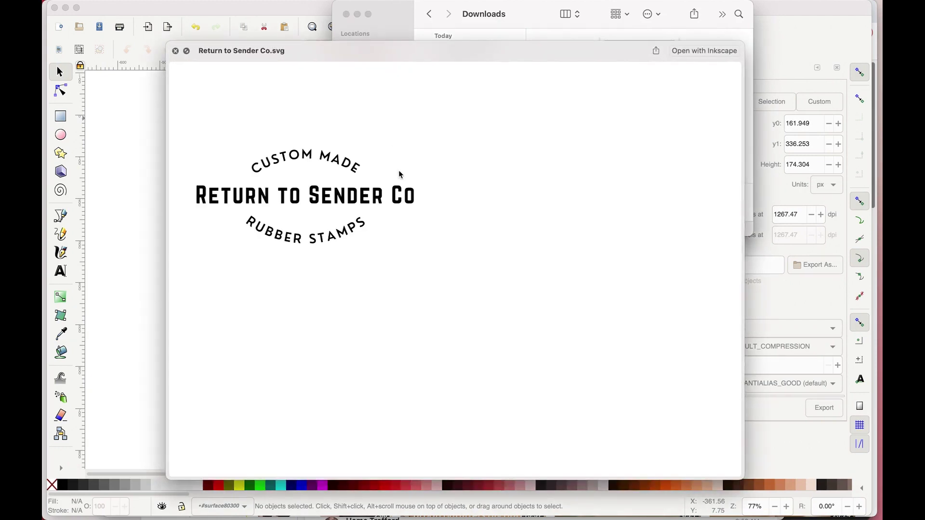
{"action": "key", "text": "space"}
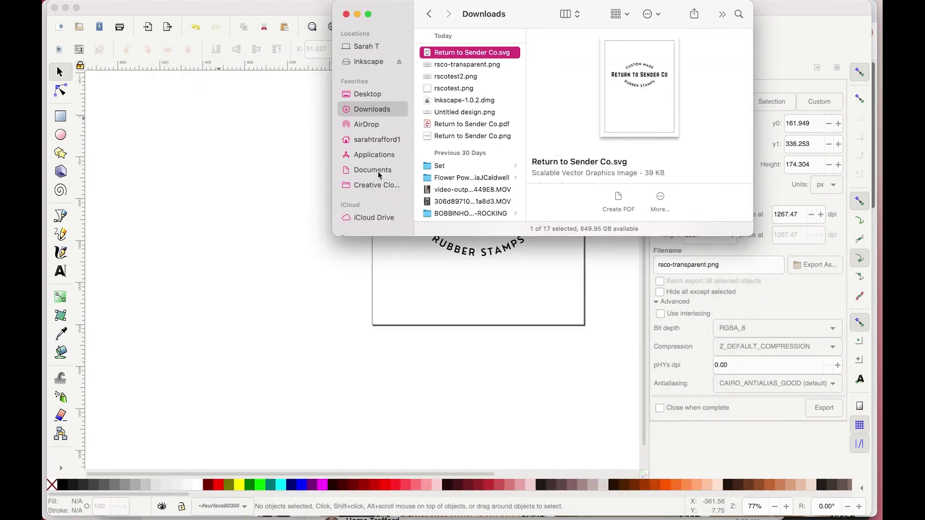
{"action": "mouse_move", "coordinate": [490, 3]}
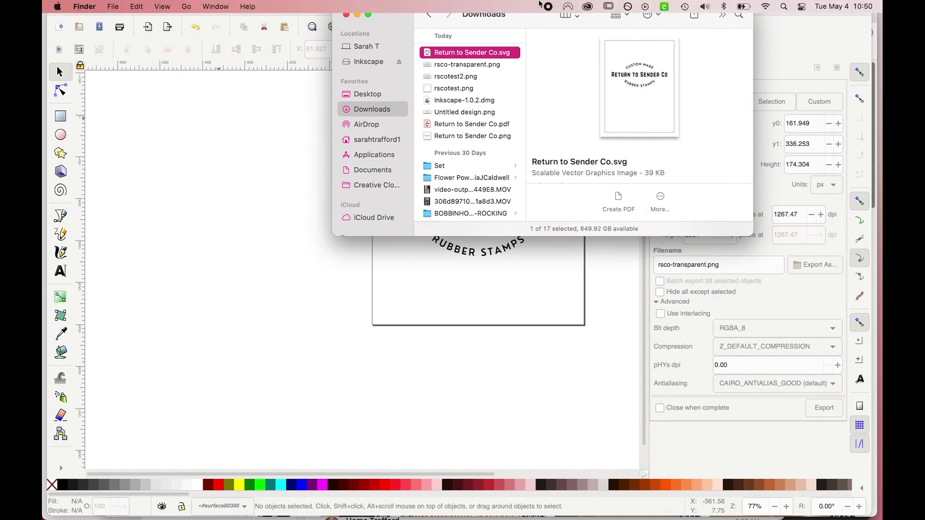